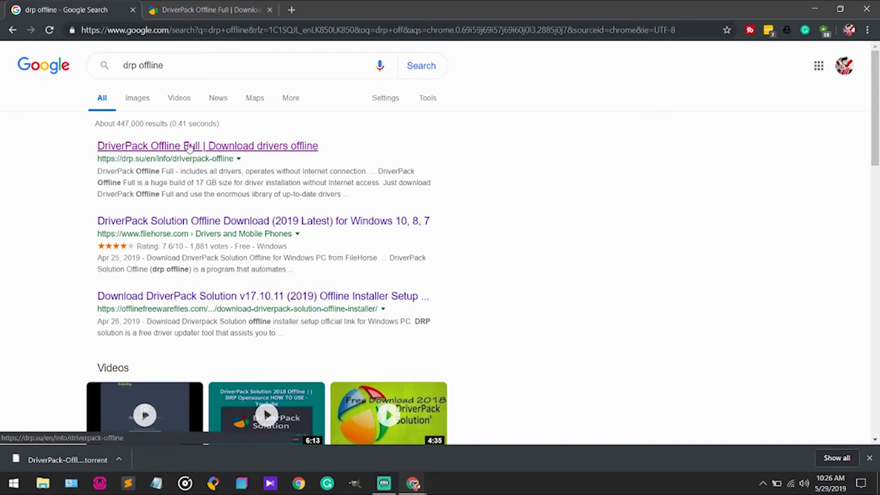
Open the DriverPack Online page from the "drp online" search results and close the duplicate DriverPack tab.
{"action": "left_click", "coordinate": [229, 10]}
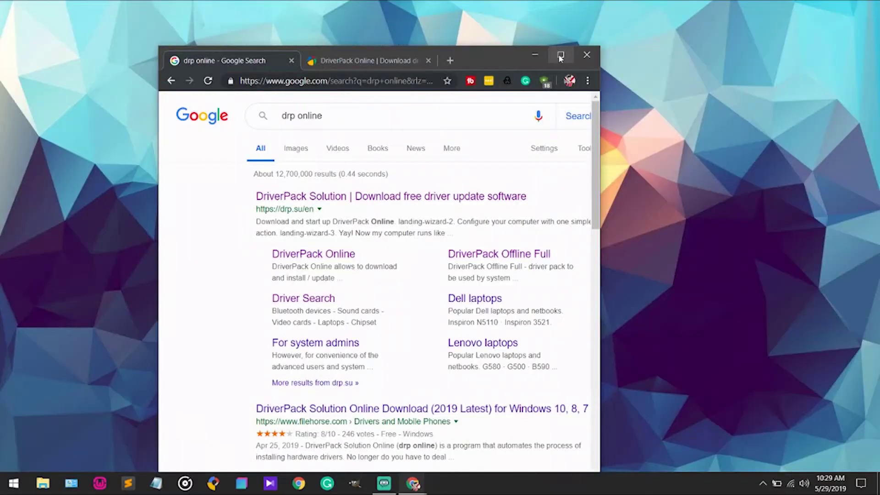
{"action": "left_click", "coordinate": [559, 55]}
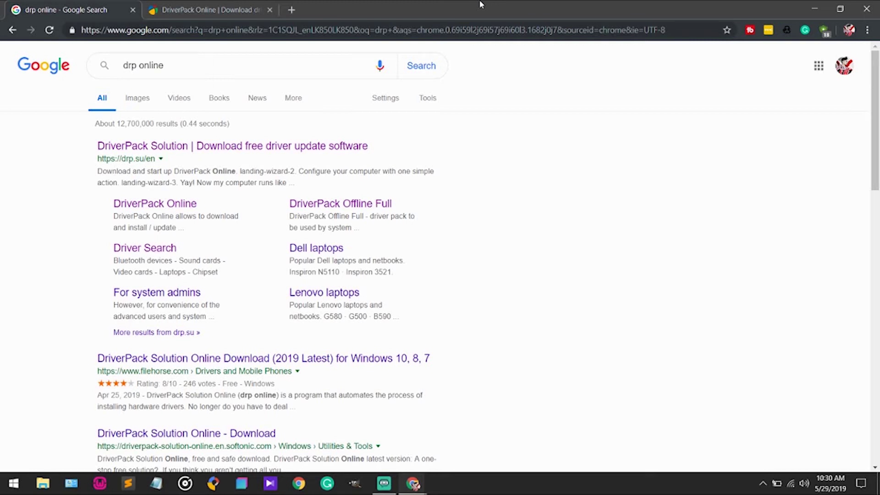
{"action": "left_click", "coordinate": [233, 68]}
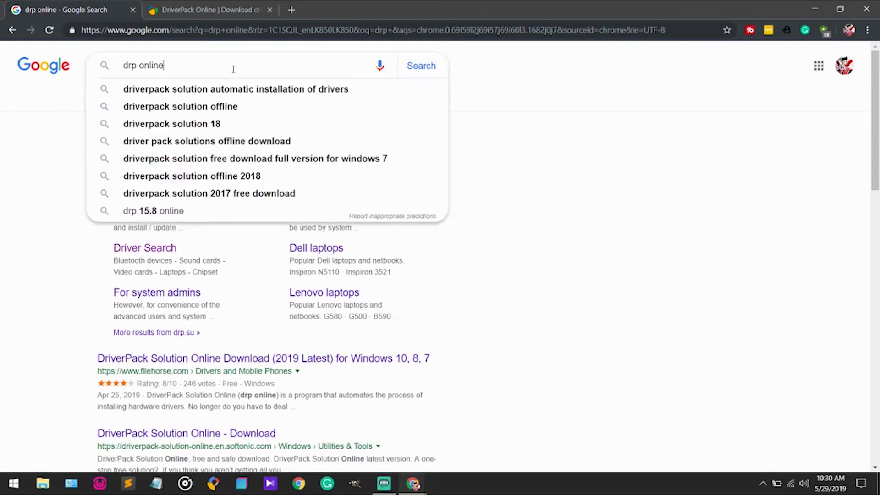
{"action": "left_click", "coordinate": [7, 113]}
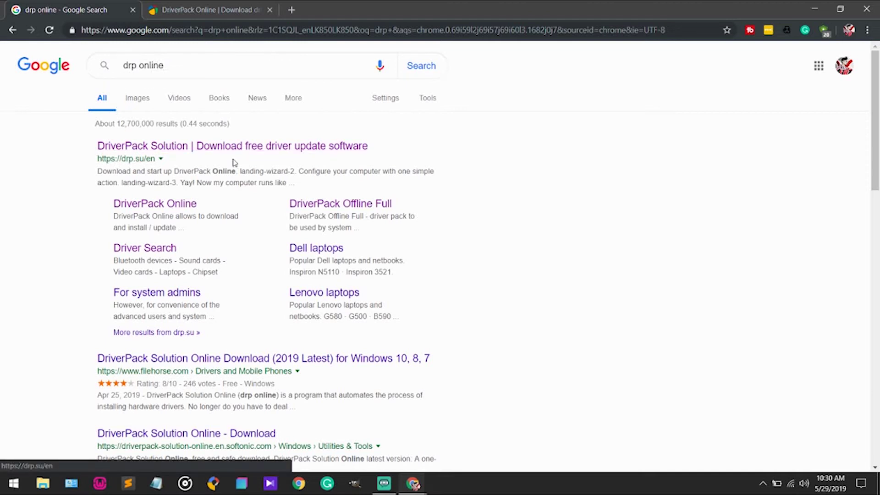
{"action": "left_click", "coordinate": [154, 207]}
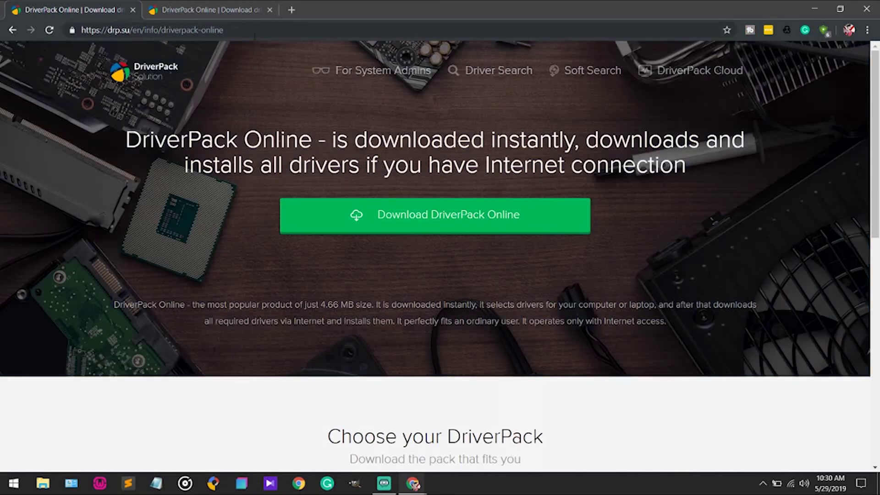
{"action": "left_click", "coordinate": [270, 9]}
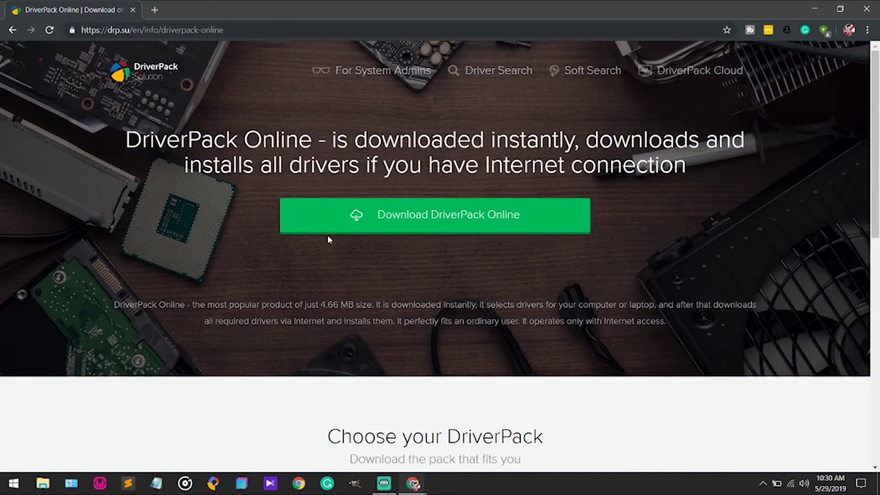
Download the DriverPack Online installer and launch it in expert mode.
{"action": "left_click", "coordinate": [398, 228]}
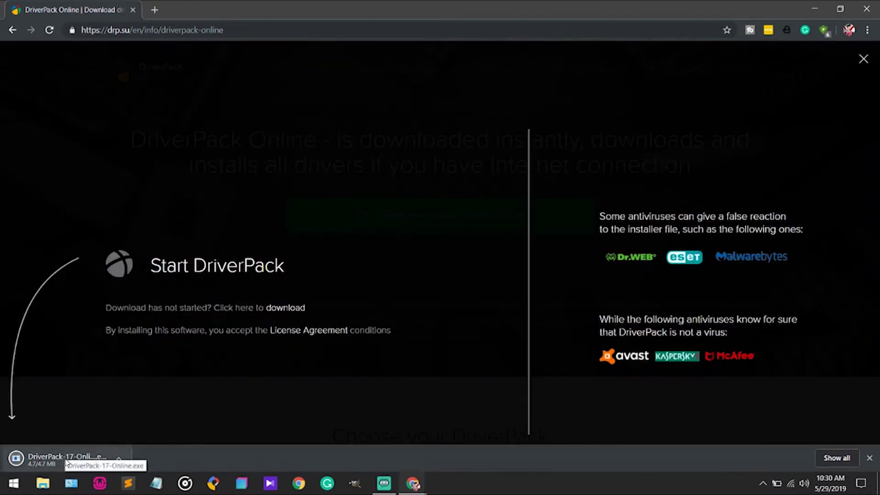
{"action": "left_click", "coordinate": [117, 459]}
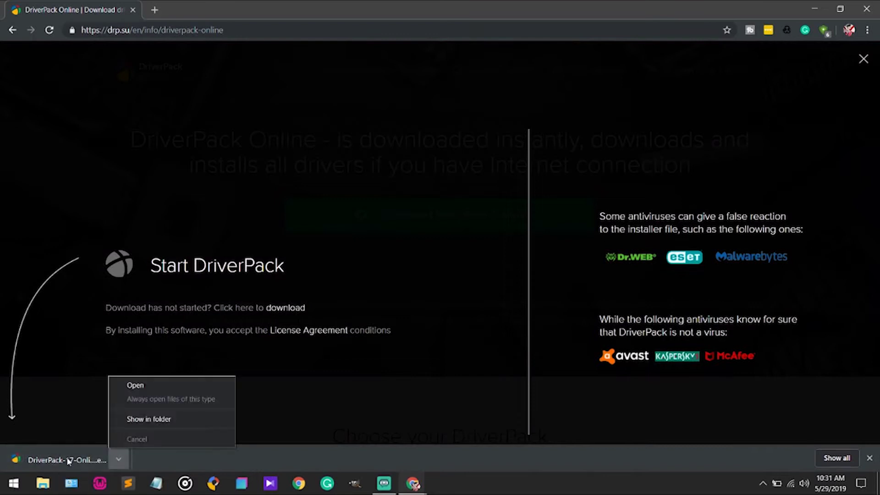
{"action": "left_click", "coordinate": [67, 458]}
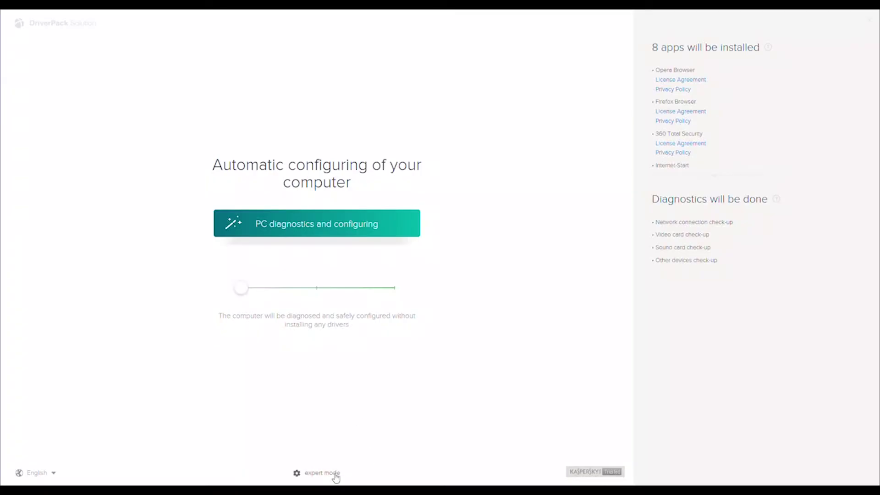
{"action": "left_click", "coordinate": [336, 477]}
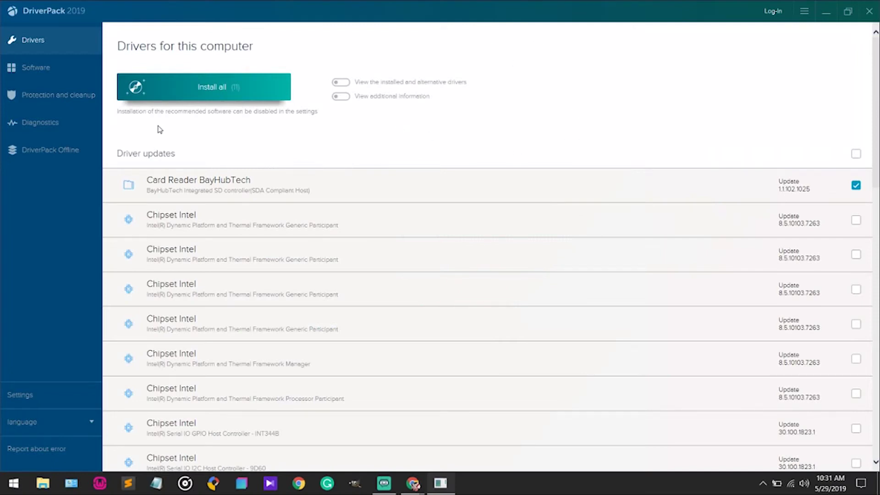
Examine DriverPack's list of recommended software from beginning to end.
{"action": "left_click", "coordinate": [55, 76]}
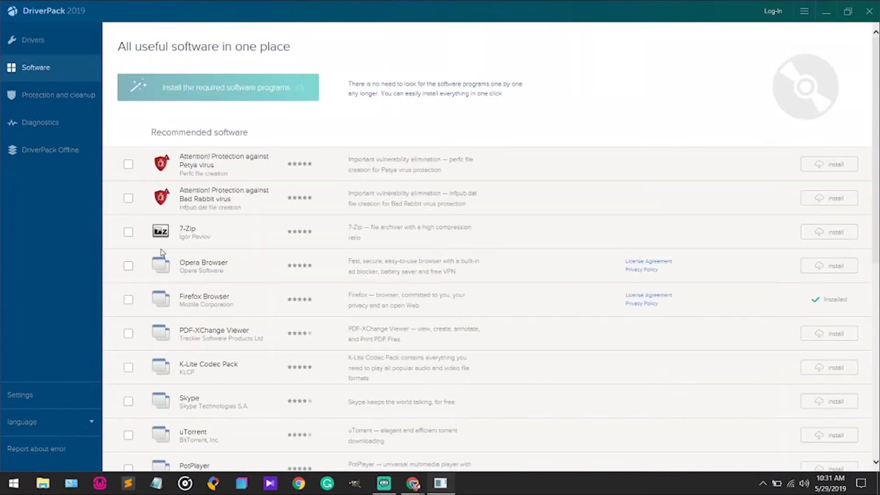
{"action": "scroll", "coordinate": [162, 252], "scroll_direction": "down", "scroll_amount": 10}
{"action": "scroll", "coordinate": [163, 252], "scroll_direction": "up", "scroll_amount": 10}
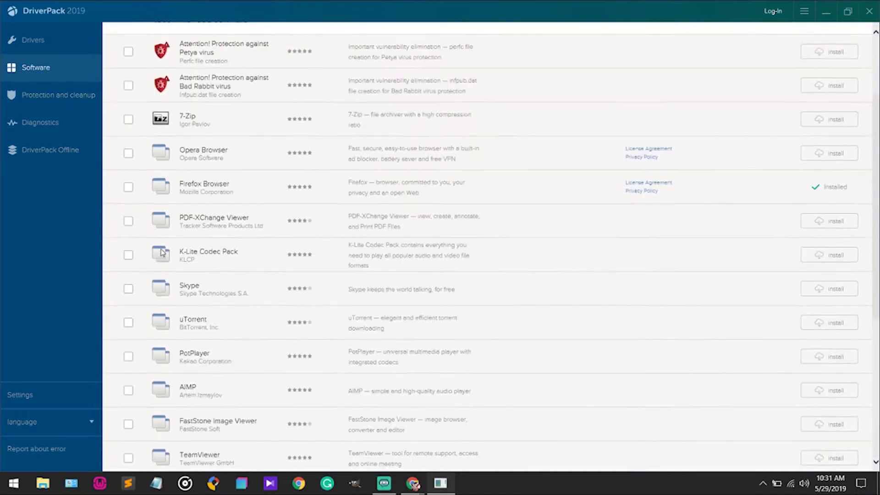
{"action": "scroll", "coordinate": [163, 252], "scroll_direction": "down", "scroll_amount": 9}
{"action": "scroll", "coordinate": [163, 253], "scroll_direction": "down", "scroll_amount": 1}
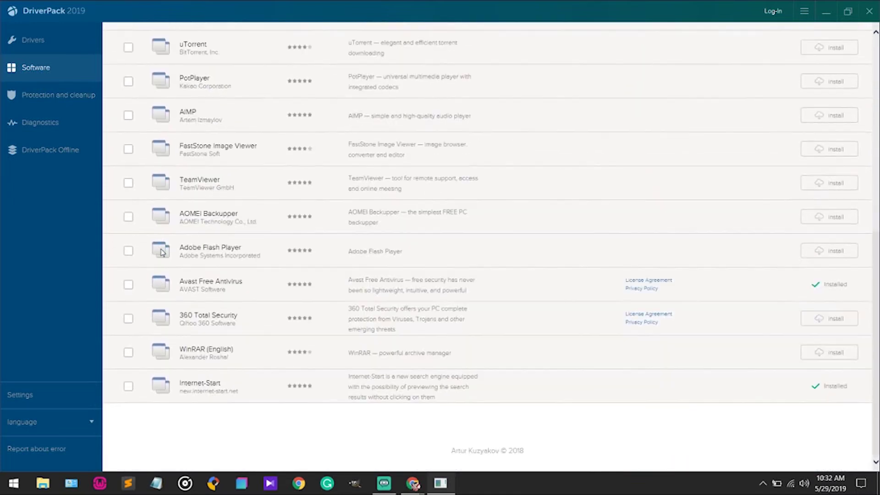
{"action": "scroll", "coordinate": [162, 252], "scroll_direction": "up", "scroll_amount": 10}
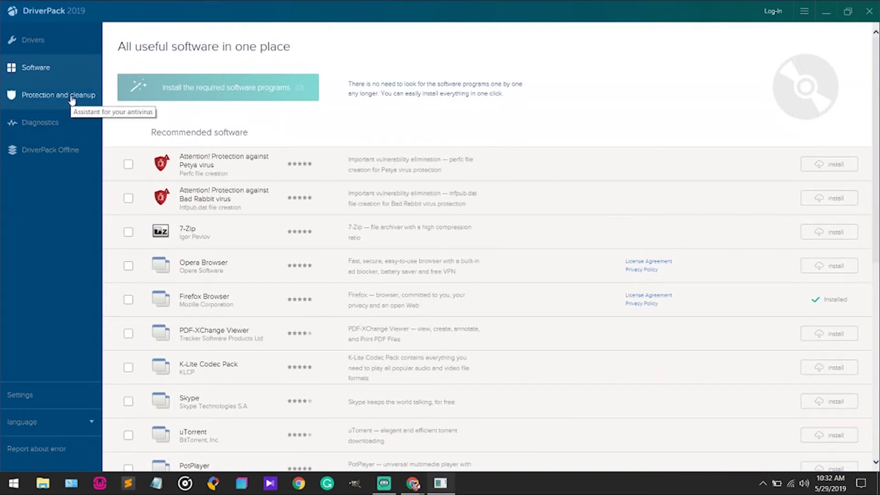
{"action": "scroll", "coordinate": [229, 307], "scroll_direction": "down", "scroll_amount": 8}
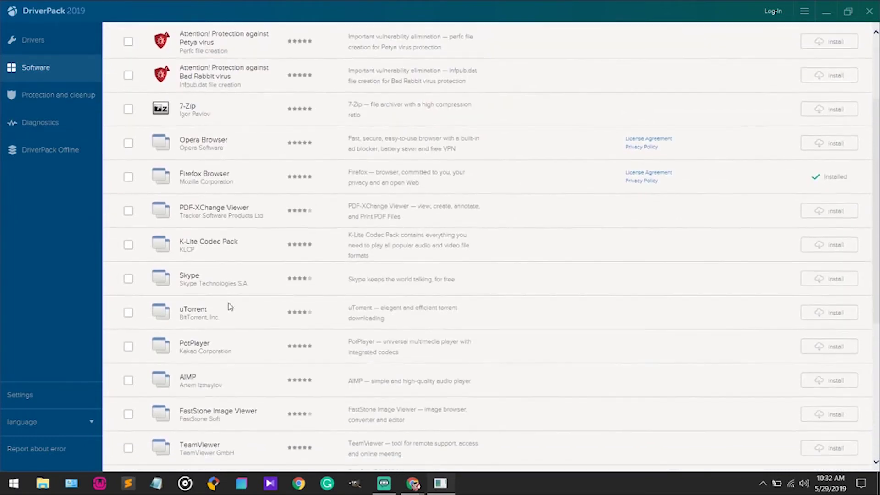
{"action": "scroll", "coordinate": [231, 307], "scroll_direction": "up", "scroll_amount": 6}
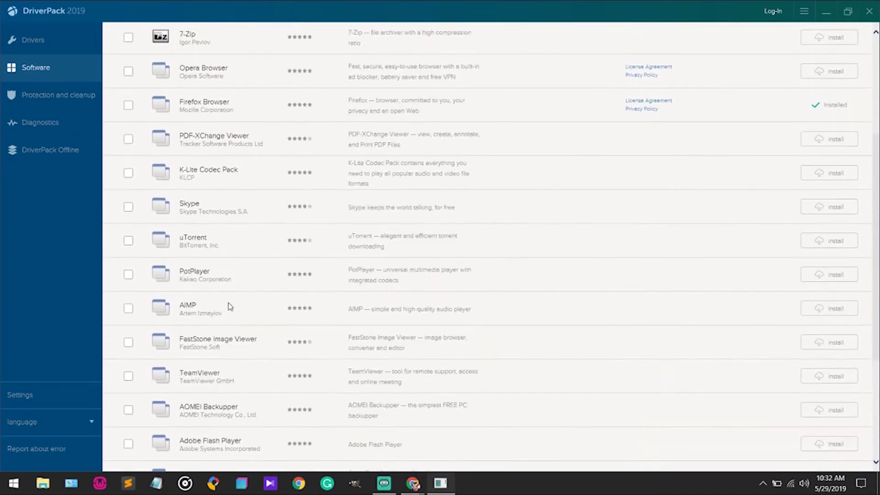
{"action": "scroll", "coordinate": [230, 306], "scroll_direction": "up", "scroll_amount": 3}
{"action": "scroll", "coordinate": [230, 306], "scroll_direction": "down", "scroll_amount": 4}
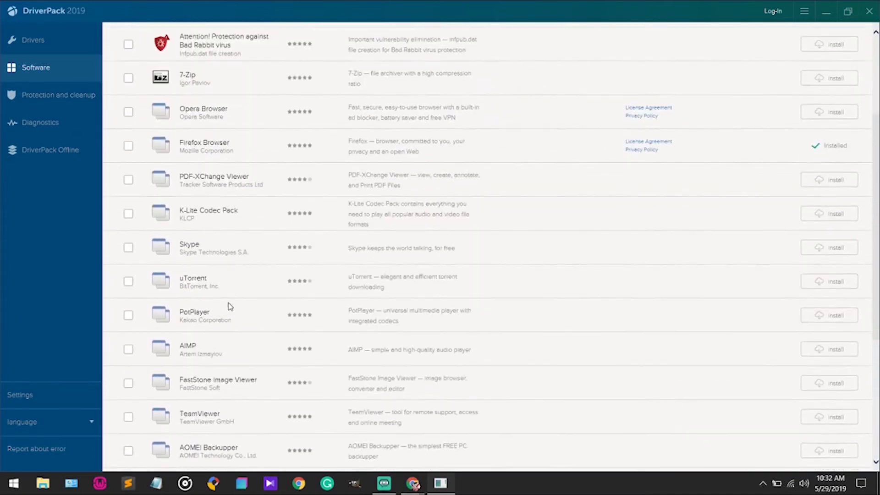
{"action": "scroll", "coordinate": [230, 306], "scroll_direction": "up", "scroll_amount": 5}
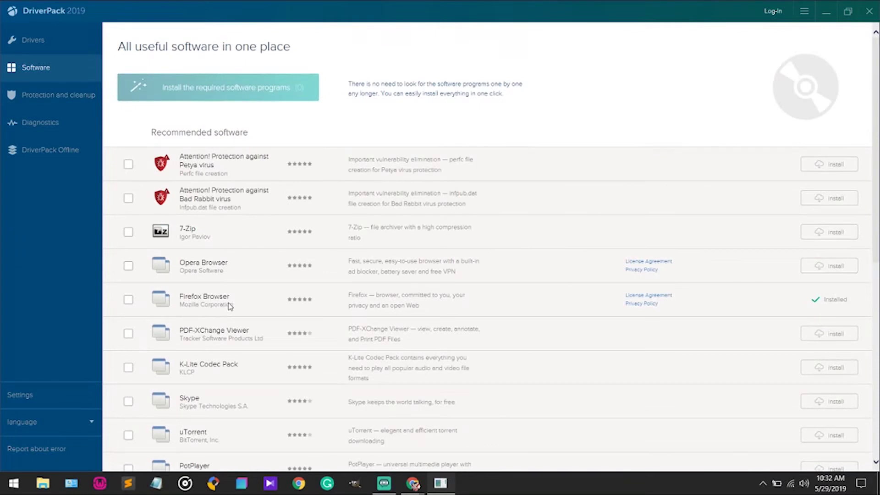
Deselect 360 Total Security among the important security software in DriverPack's protection and cleanup section.
{"action": "left_click", "coordinate": [74, 107]}
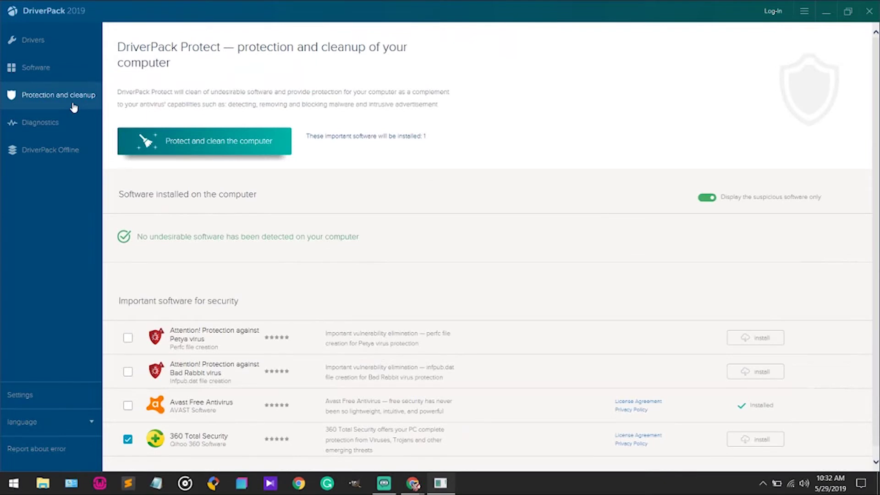
{"action": "scroll", "coordinate": [143, 276], "scroll_direction": "down", "scroll_amount": 1}
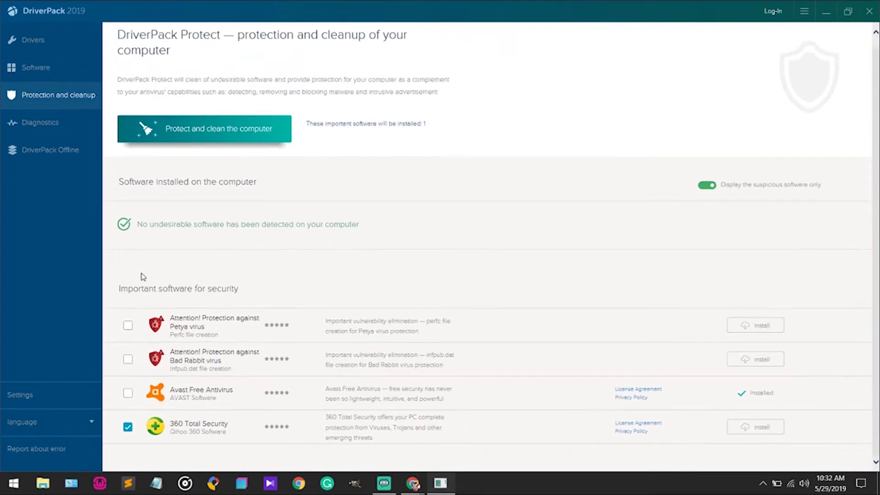
{"action": "left_click", "coordinate": [128, 427]}
Examine the computer summary and hardware details in DriverPack's system diagnostics.
{"action": "left_click", "coordinate": [53, 131]}
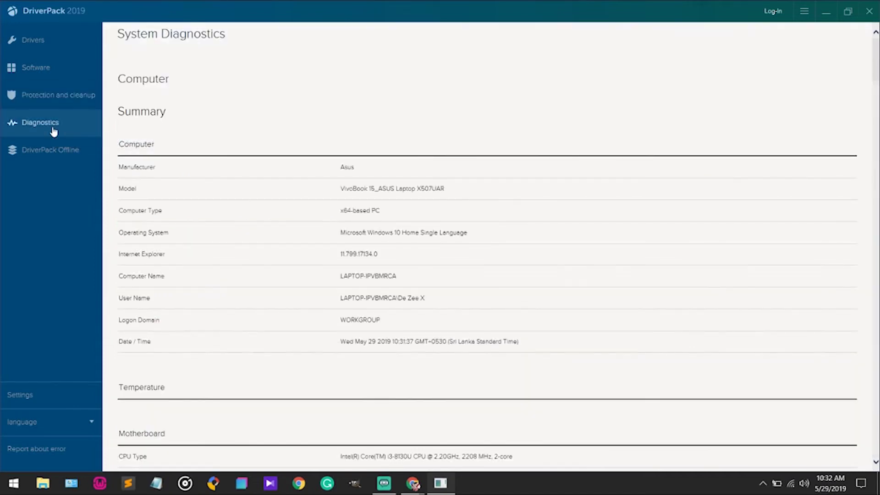
{"action": "scroll", "coordinate": [182, 186], "scroll_direction": "down", "scroll_amount": 5}
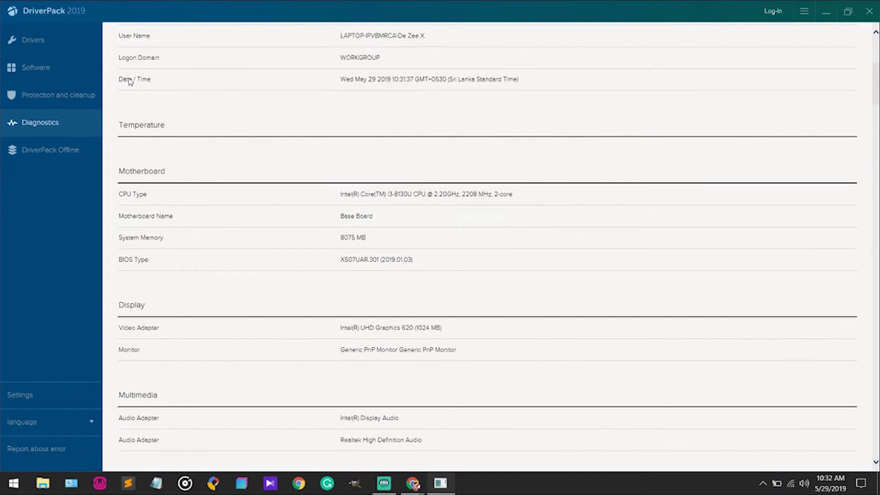
Exclude Programs and TV-Tuner from the download parameters of the DriverPack Offline build.
{"action": "left_click", "coordinate": [57, 155]}
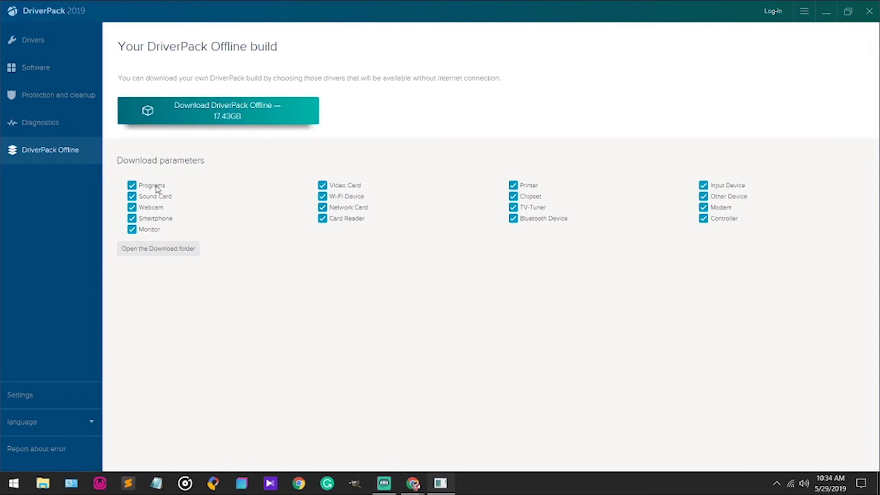
{"action": "left_click", "coordinate": [131, 187]}
{"action": "left_click", "coordinate": [514, 208]}
Examine the driver updates and driver toolkits offered for this computer, including which ones are selected.
{"action": "left_click", "coordinate": [89, 51]}
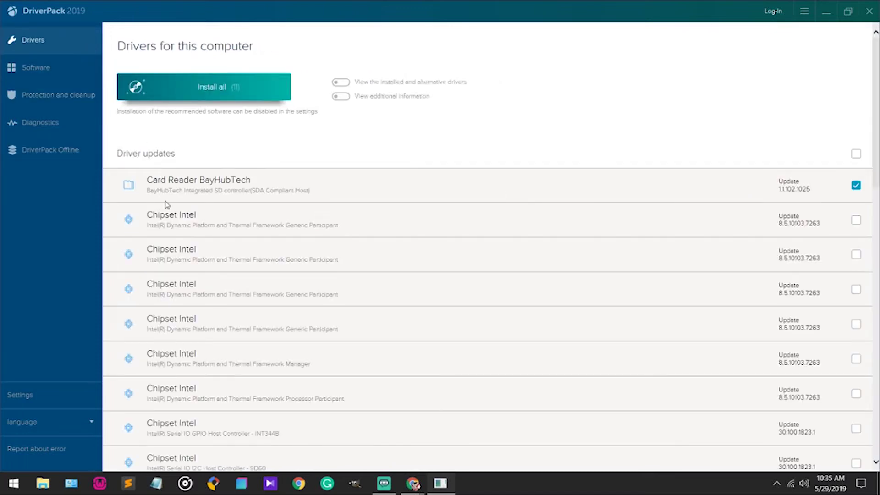
{"action": "scroll", "coordinate": [179, 255], "scroll_direction": "down", "scroll_amount": 10}
{"action": "scroll", "coordinate": [179, 258], "scroll_direction": "down", "scroll_amount": 2}
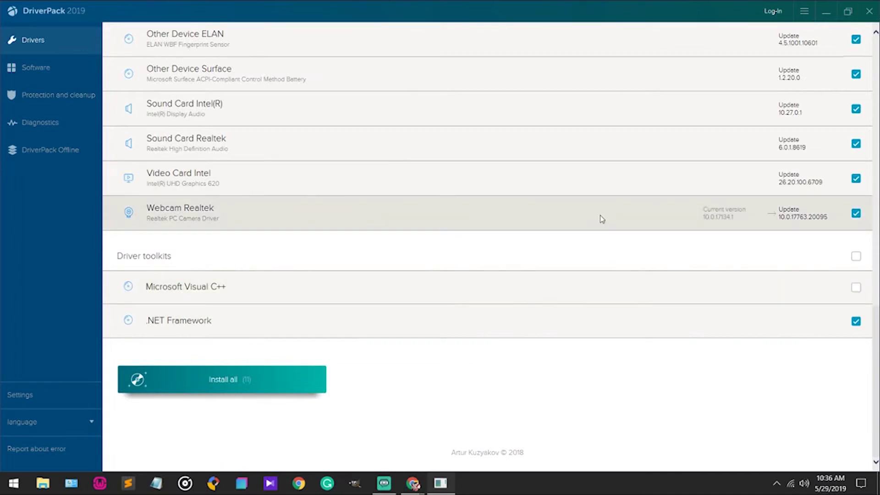
{"action": "scroll", "coordinate": [602, 219], "scroll_direction": "up", "scroll_amount": 10}
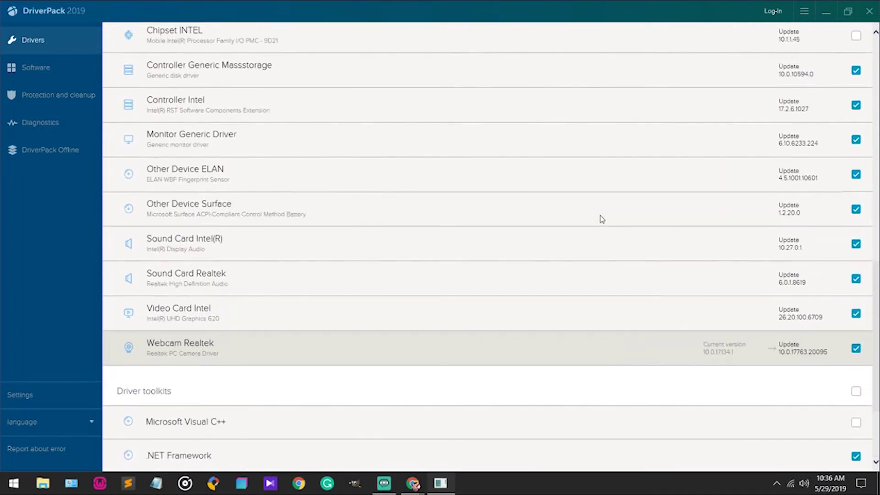
{"action": "scroll", "coordinate": [663, 191], "scroll_direction": "up", "scroll_amount": 1}
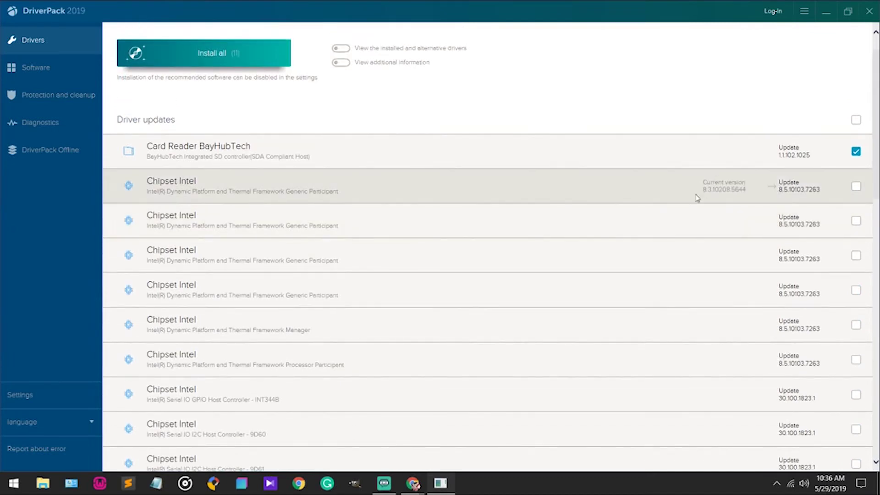
{"action": "scroll", "coordinate": [330, 219], "scroll_direction": "up", "scroll_amount": 1}
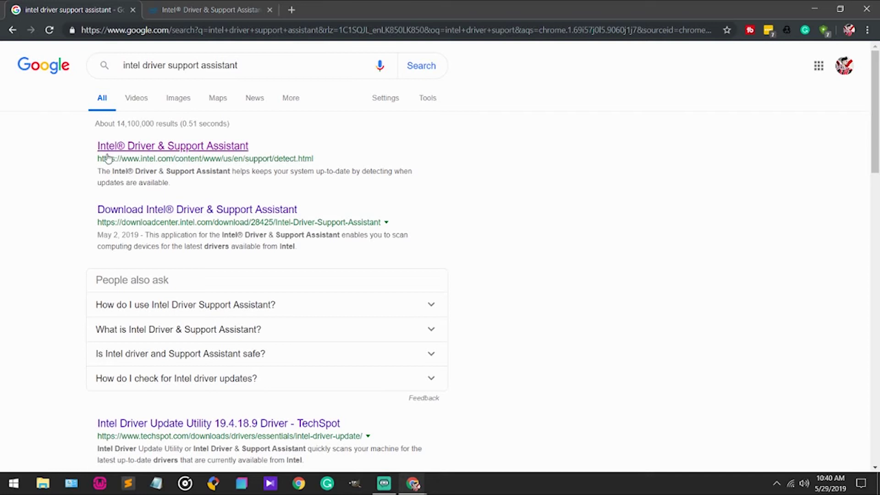
Close the Google search tab and download Intel Driver & Support Assistant from Intel's page.
{"action": "left_click", "coordinate": [141, 61]}
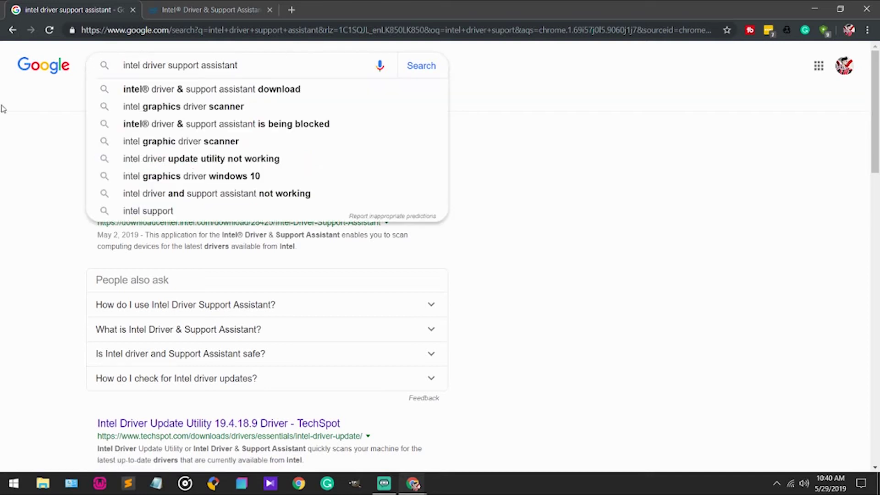
{"action": "key", "text": "ctrl+w"}
{"action": "scroll", "coordinate": [250, 230], "scroll_direction": "down", "scroll_amount": 2}
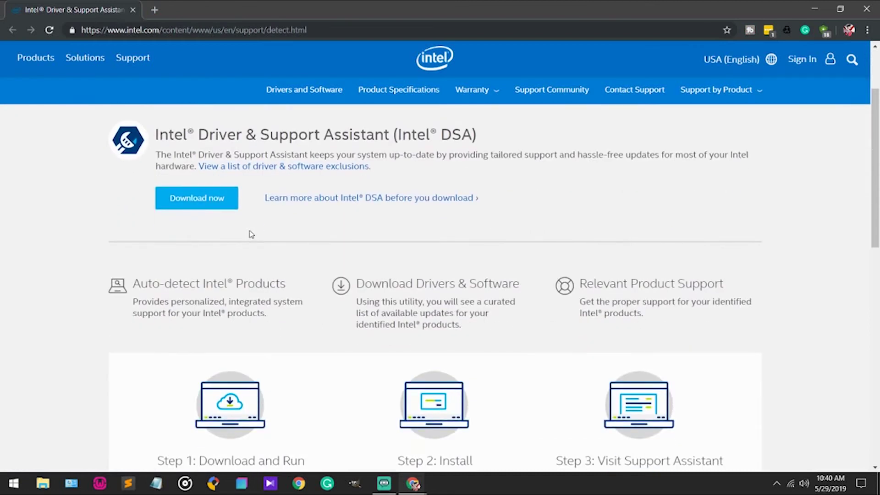
{"action": "left_click", "coordinate": [208, 199]}
Launch the installed Intel Driver & Support Assistant and close the old download page tab.
{"action": "left_click", "coordinate": [865, 395]}
{"action": "left_click", "coordinate": [777, 485]}
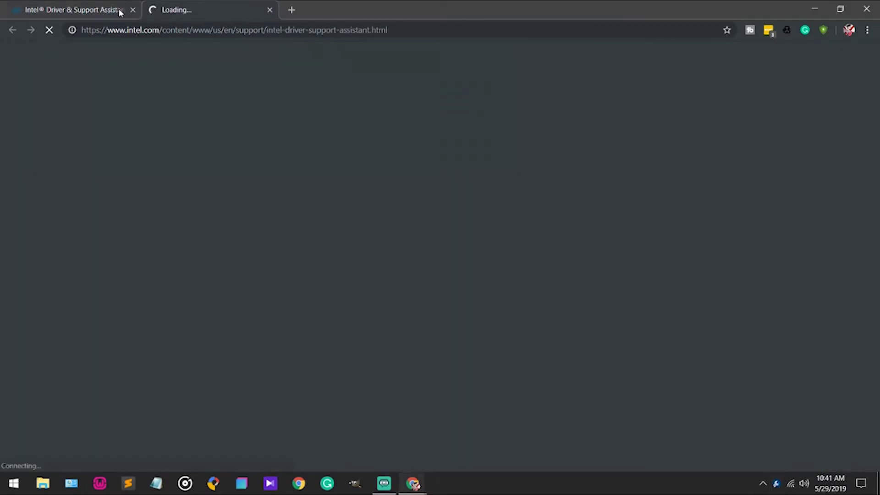
{"action": "left_click", "coordinate": [132, 10]}
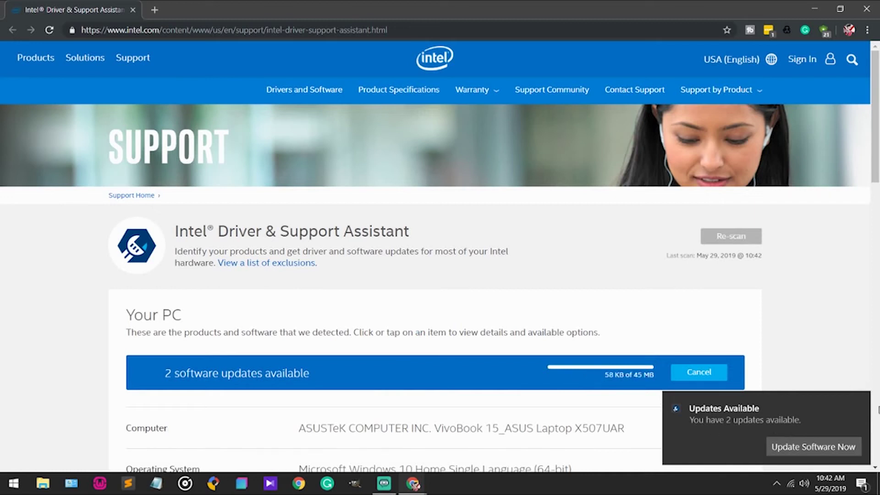
Dismiss the updates notification and examine the detected hardware list for components with available updates.
{"action": "left_click", "coordinate": [861, 401]}
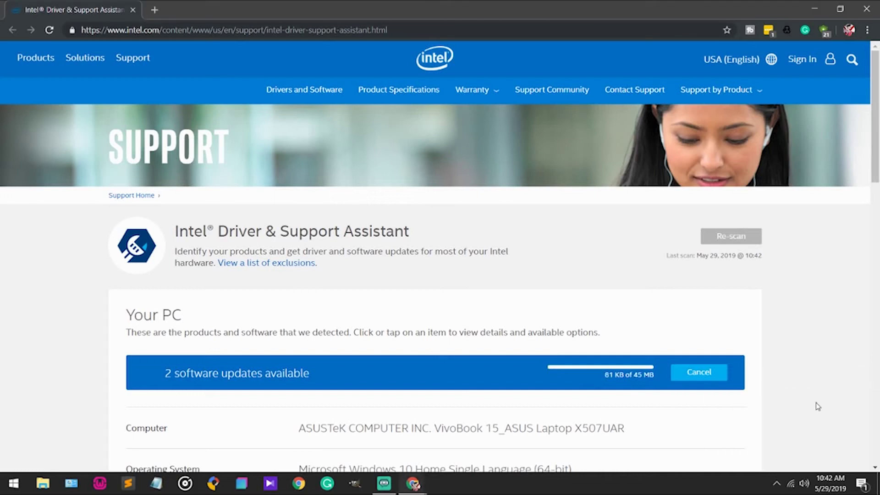
{"action": "scroll", "coordinate": [818, 406], "scroll_direction": "down", "scroll_amount": 3}
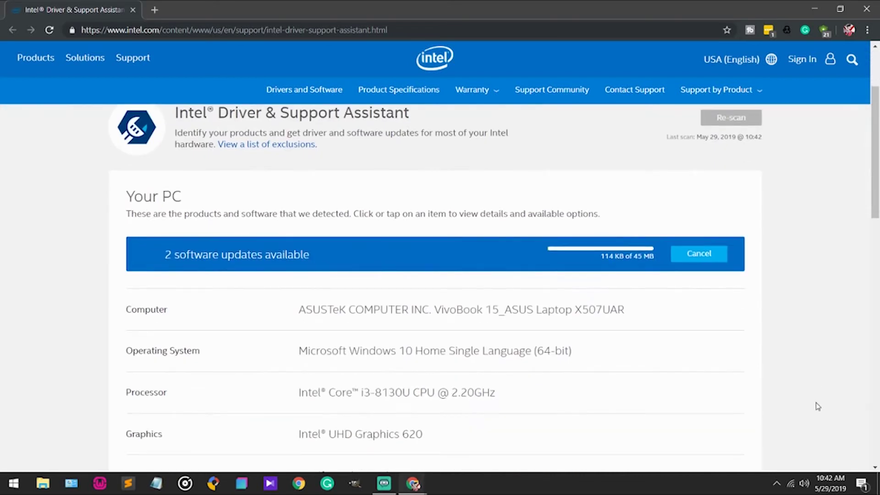
{"action": "scroll", "coordinate": [818, 406], "scroll_direction": "down", "scroll_amount": 6}
{"action": "scroll", "coordinate": [818, 403], "scroll_direction": "up", "scroll_amount": 1}
{"action": "scroll", "coordinate": [817, 400], "scroll_direction": "down", "scroll_amount": 1}
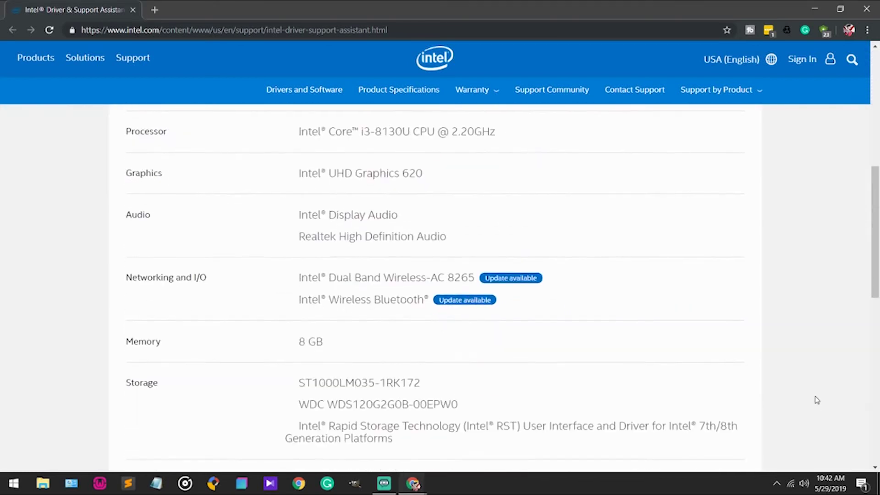
Examine the networking, memory and storage entries in the detected hardware list for available updates.
{"action": "scroll", "coordinate": [817, 400], "scroll_direction": "down", "scroll_amount": 2}
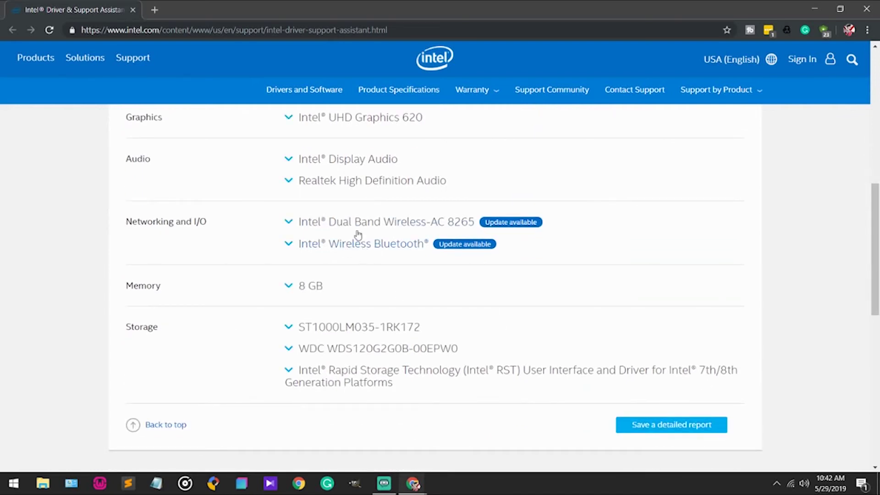
{"action": "scroll", "coordinate": [472, 291], "scroll_direction": "down", "scroll_amount": 1}
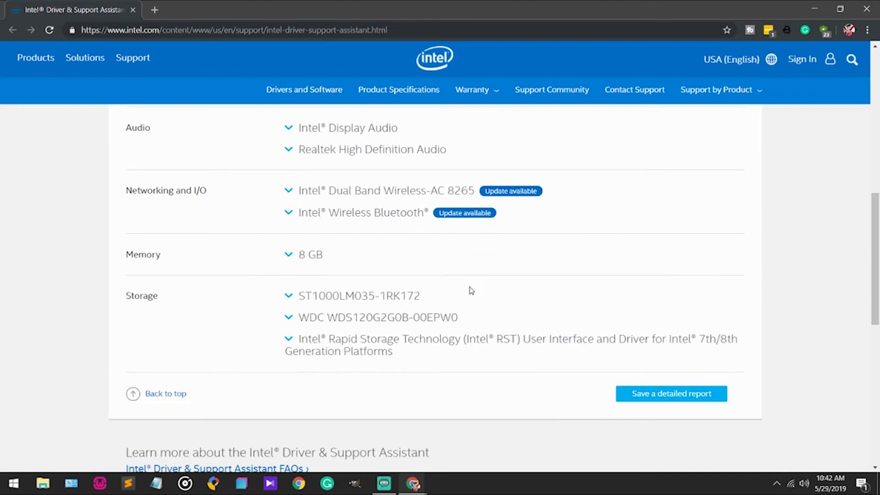
{"action": "scroll", "coordinate": [472, 291], "scroll_direction": "up", "scroll_amount": 1}
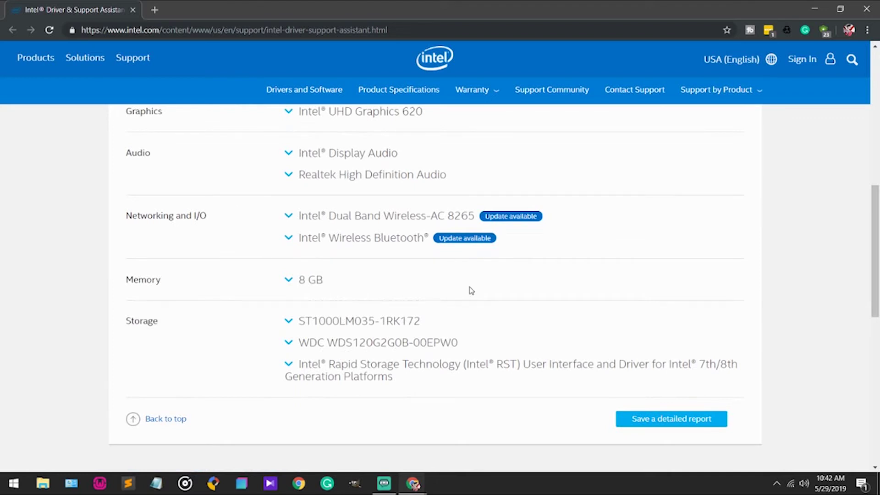
{"action": "scroll", "coordinate": [472, 291], "scroll_direction": "down", "scroll_amount": 2}
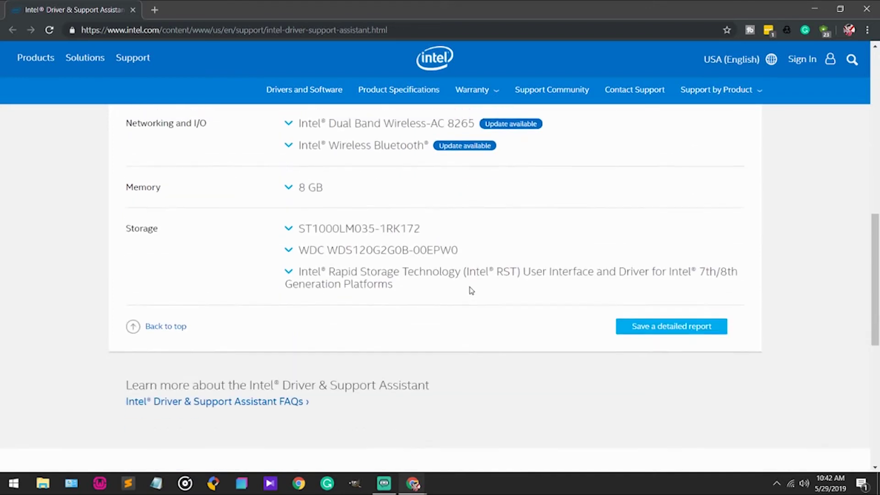
{"action": "scroll", "coordinate": [472, 291], "scroll_direction": "up", "scroll_amount": 2}
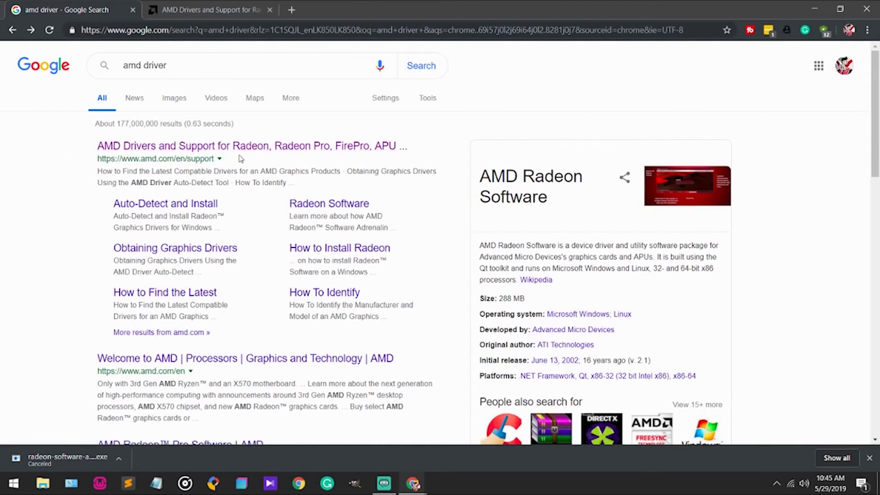
Close the Google search tab and choose Radeon 400 Series under Graphics in AMD's product list.
{"action": "left_click", "coordinate": [133, 11]}
{"action": "scroll", "coordinate": [304, 298], "scroll_direction": "down", "scroll_amount": 3}
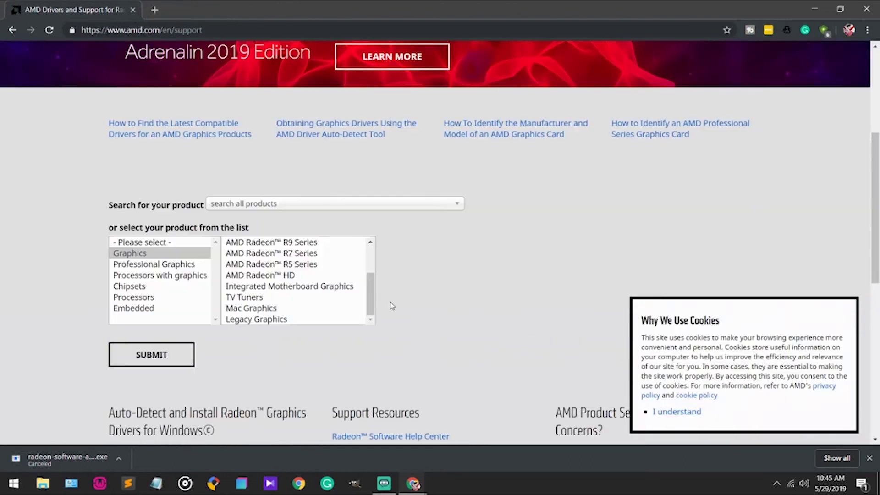
{"action": "left_click", "coordinate": [150, 255]}
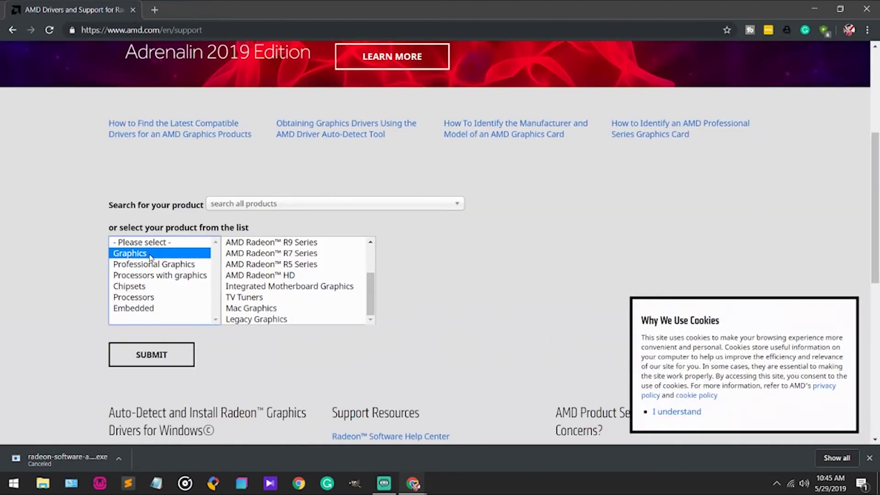
{"action": "scroll", "coordinate": [240, 268], "scroll_direction": "down", "scroll_amount": 3}
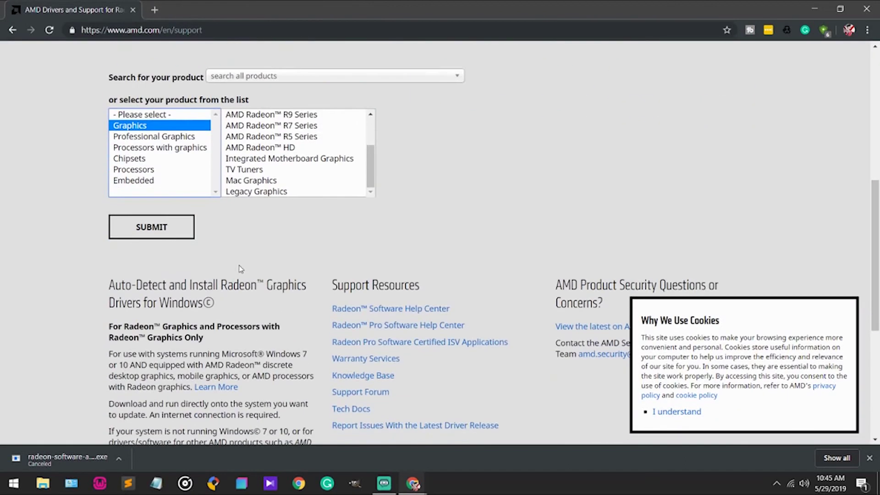
{"action": "scroll", "coordinate": [238, 265], "scroll_direction": "up", "scroll_amount": 2}
{"action": "scroll", "coordinate": [274, 244], "scroll_direction": "up", "scroll_amount": 2}
{"action": "scroll", "coordinate": [274, 244], "scroll_direction": "down", "scroll_amount": 2}
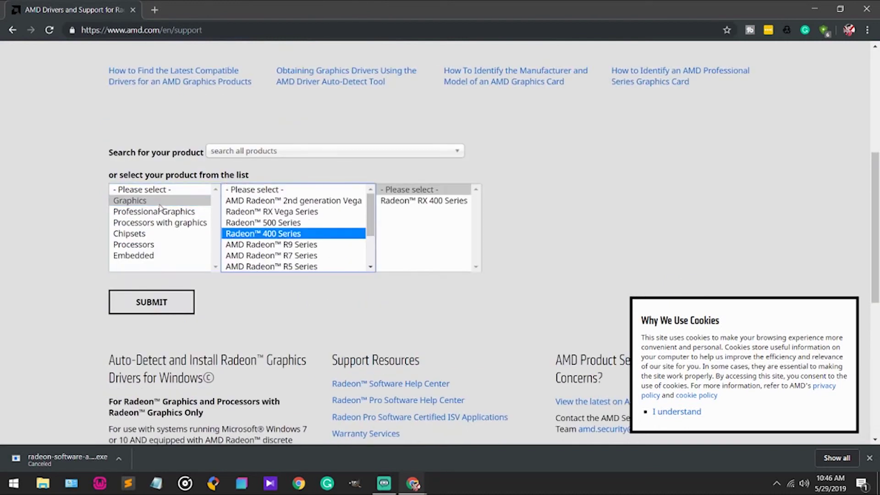
Browse the Professional Graphics category of AMD's product list and choose Radeon Pro.
{"action": "left_click", "coordinate": [159, 203]}
{"action": "left_click", "coordinate": [158, 213]}
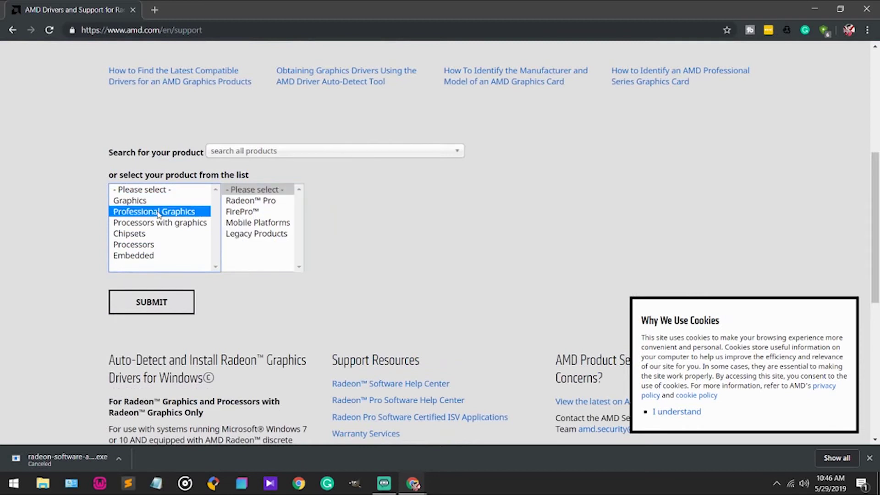
{"action": "left_click", "coordinate": [257, 233]}
{"action": "left_click", "coordinate": [256, 202]}
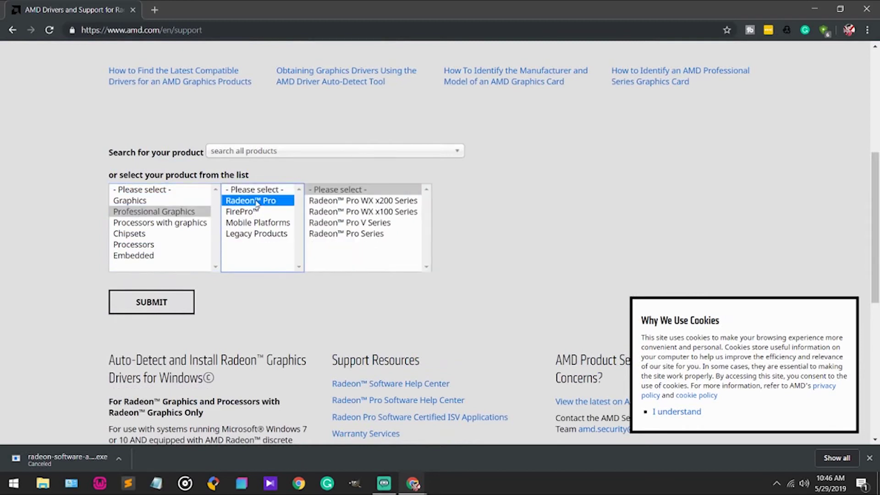
View the Processors with graphics category, and choose AMD 9-Series Chipsets under Chipsets.
{"action": "left_click", "coordinate": [130, 226]}
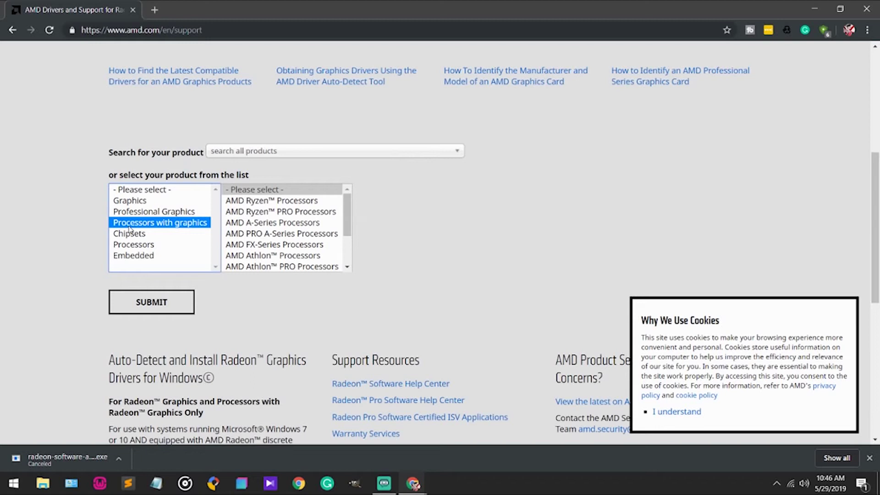
{"action": "left_click", "coordinate": [130, 233]}
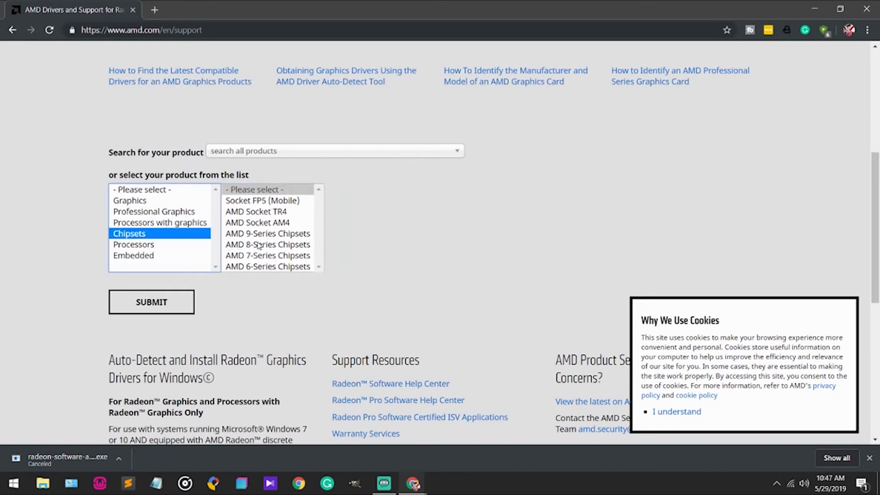
{"action": "left_click", "coordinate": [269, 234]}
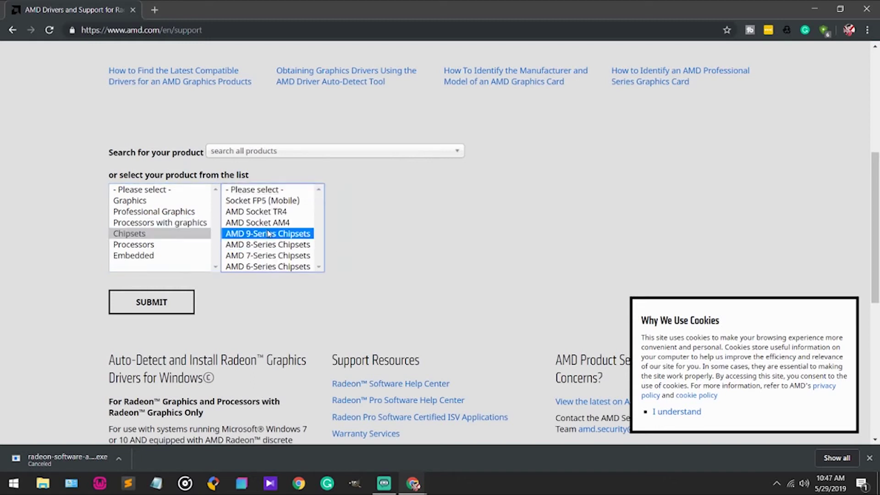
Choose AMD Ryzen Processors under Processors and look through the searchable list of all products.
{"action": "left_click", "coordinate": [157, 246]}
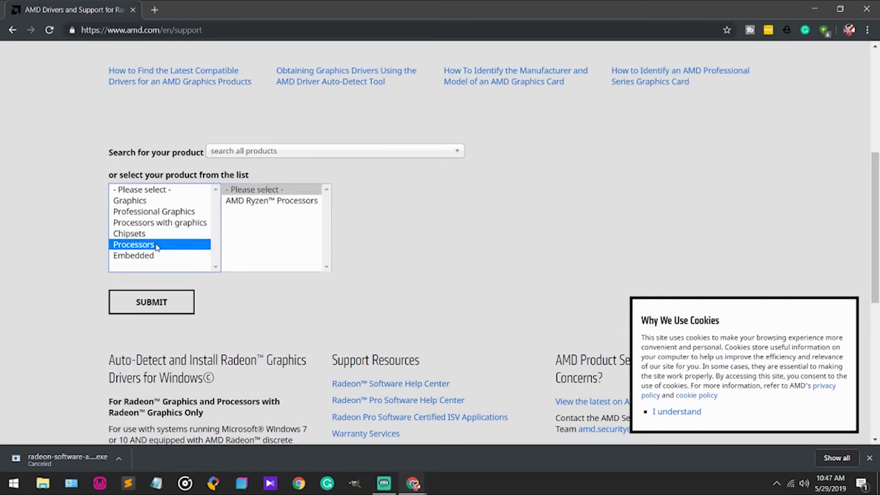
{"action": "left_click", "coordinate": [273, 202]}
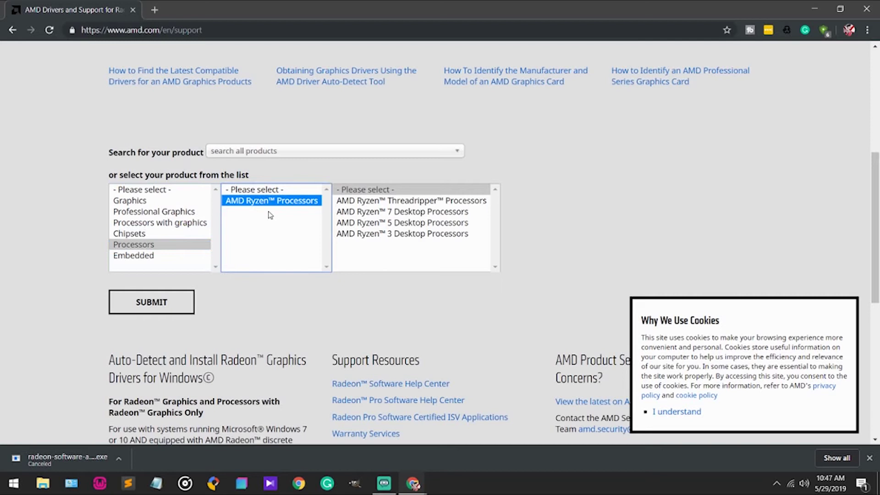
{"action": "left_click", "coordinate": [300, 151]}
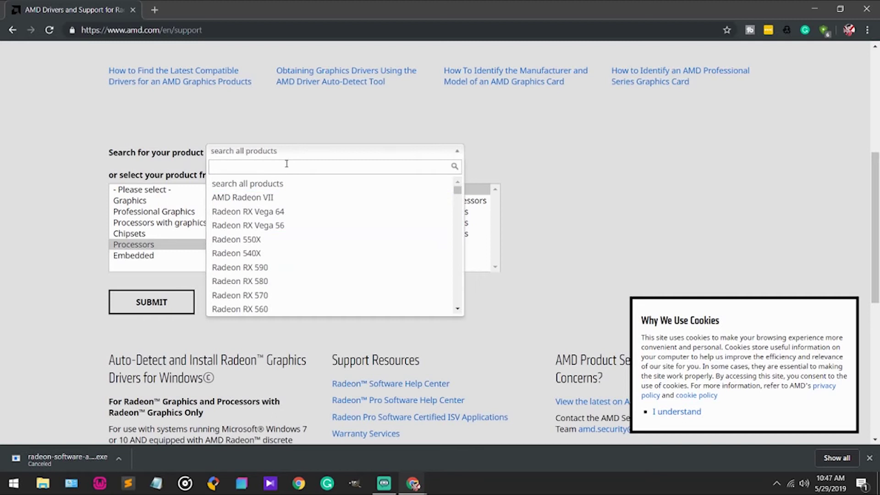
{"action": "left_click", "coordinate": [330, 111]}
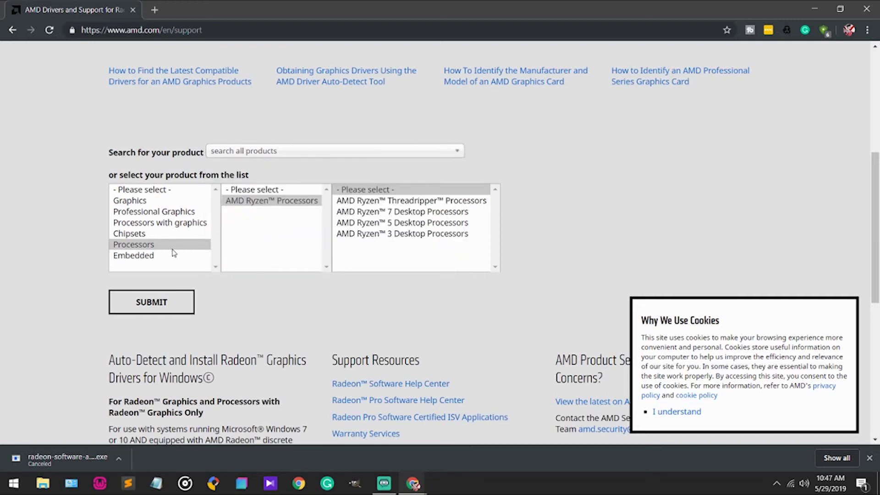
Choose AMD Embedded G-Series Processors under Embedded and view the auto-detect section for Radeon graphics drivers.
{"action": "left_click", "coordinate": [155, 257]}
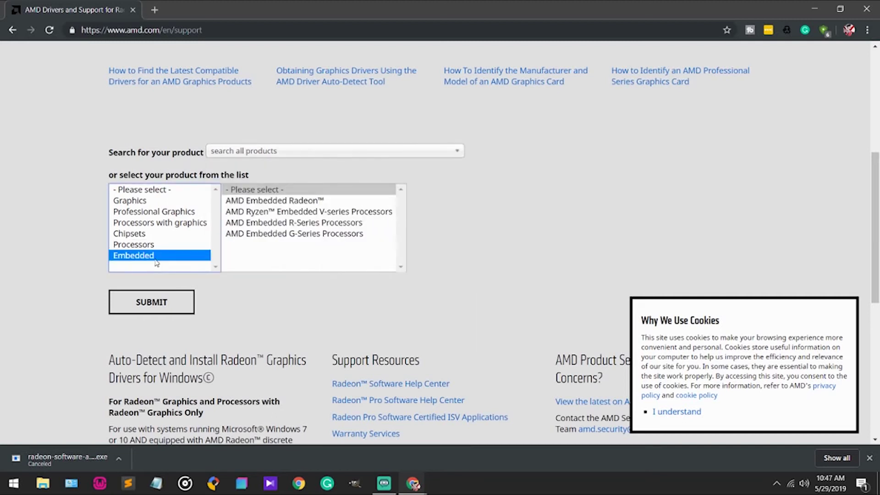
{"action": "left_click", "coordinate": [274, 232]}
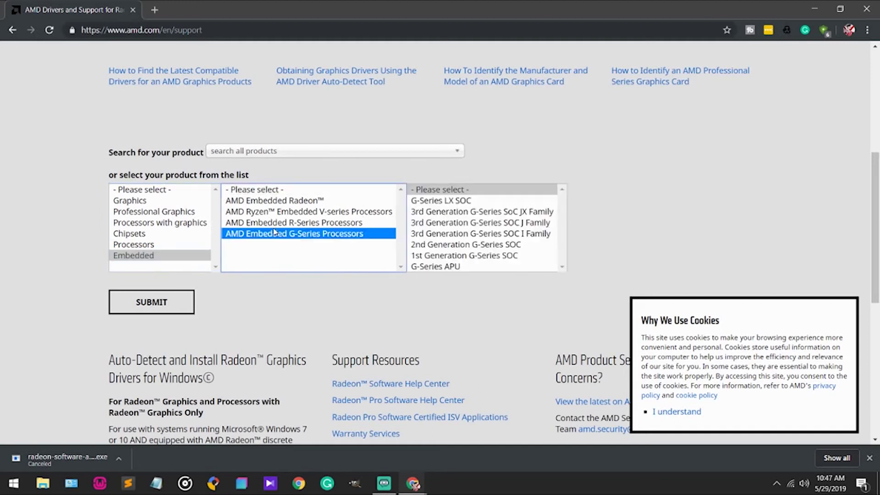
{"action": "scroll", "coordinate": [294, 233], "scroll_direction": "down", "scroll_amount": 5}
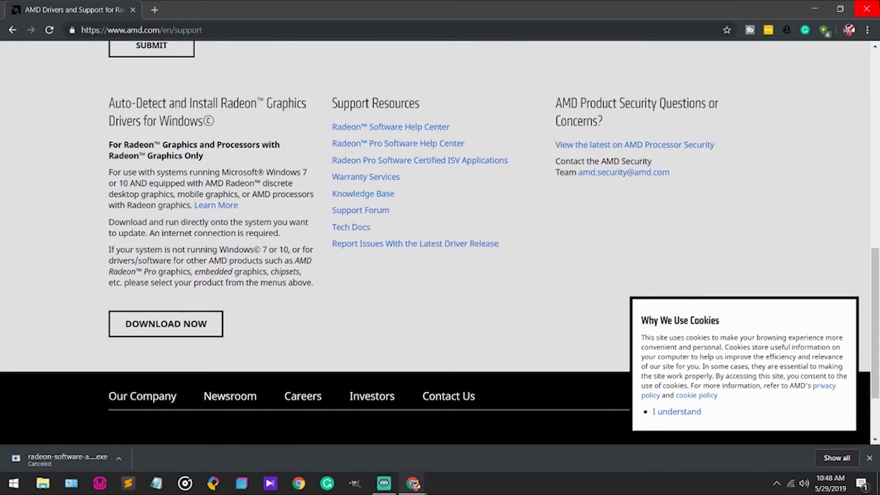
Close the AMD support window and switch to the browser window with the GeForce Experience download page.
{"action": "left_click", "coordinate": [869, 9]}
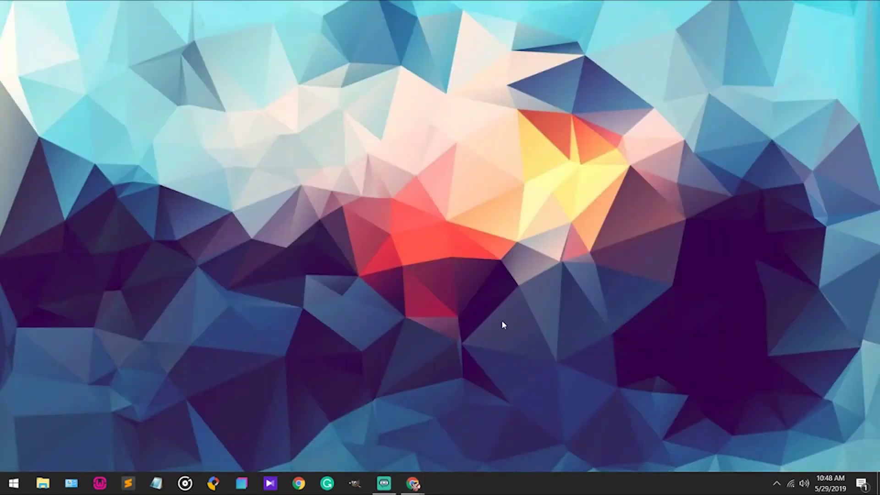
{"action": "mouse_move", "coordinate": [413, 483]}
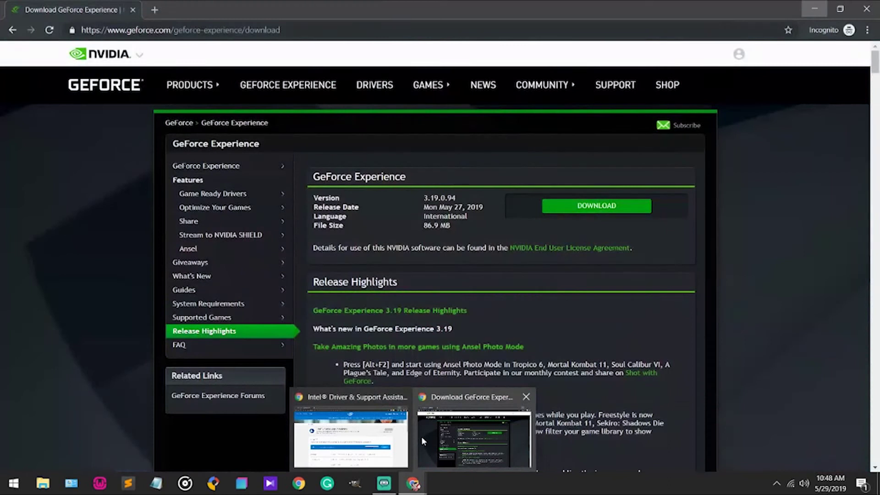
{"action": "left_click", "coordinate": [422, 436]}
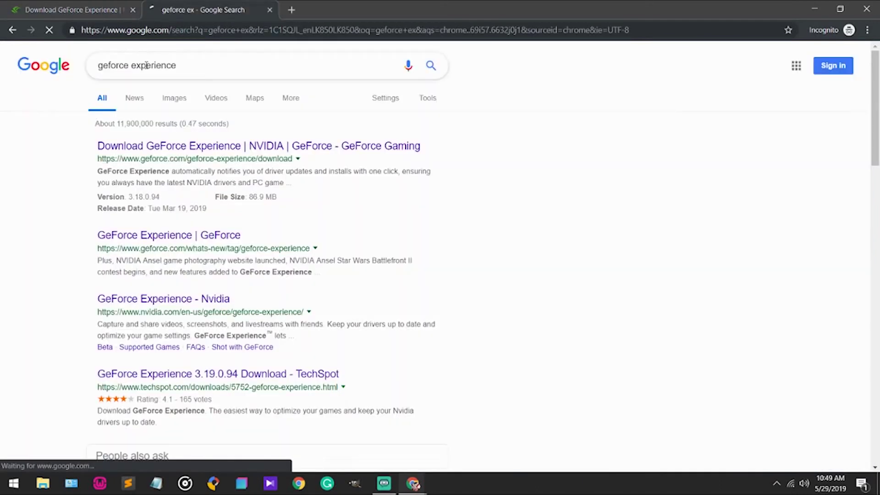
Search Google for "geforce experience" and open NVIDIA's GeForce Experience download page from the results.
{"action": "key", "text": "Return"}
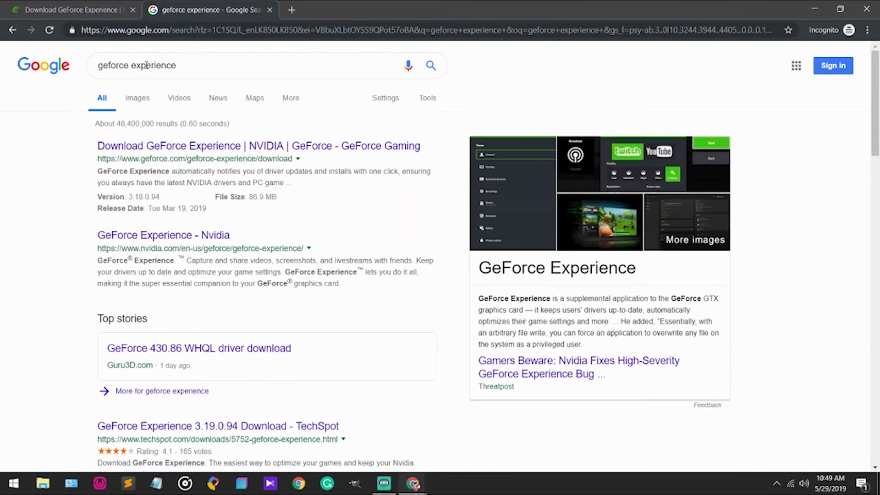
{"action": "left_click", "coordinate": [208, 64]}
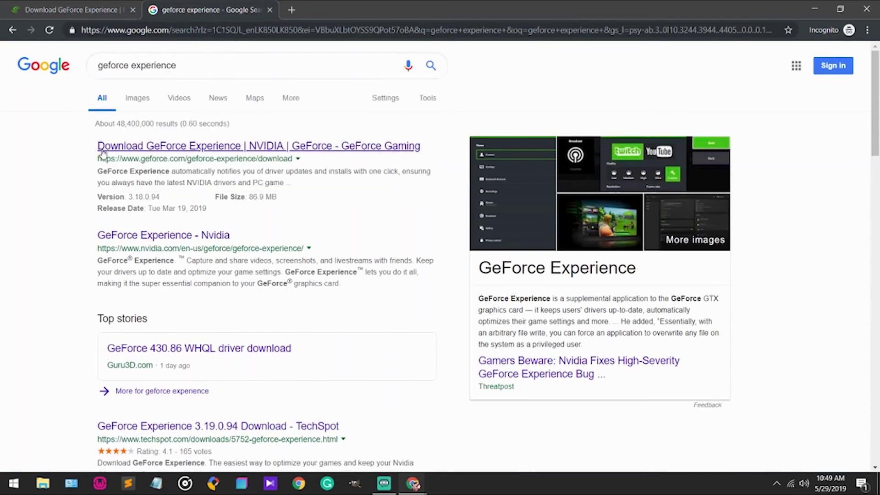
{"action": "left_click", "coordinate": [115, 151]}
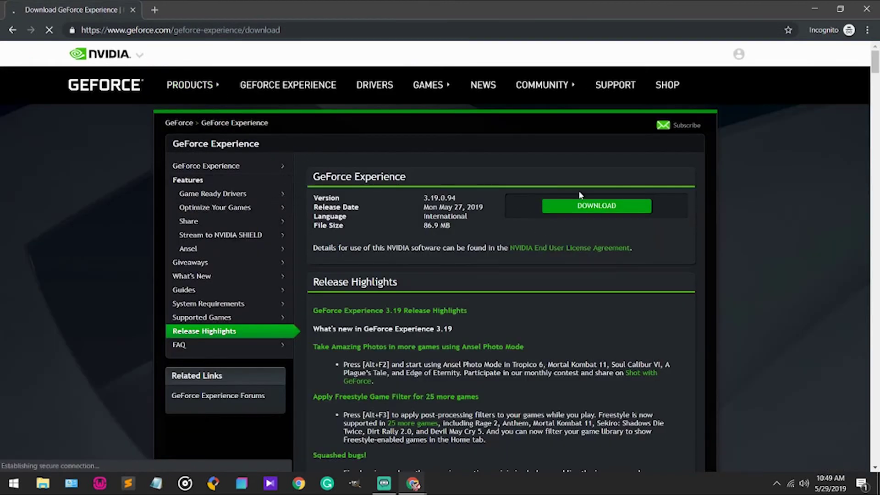
{"action": "left_click", "coordinate": [523, 249]}
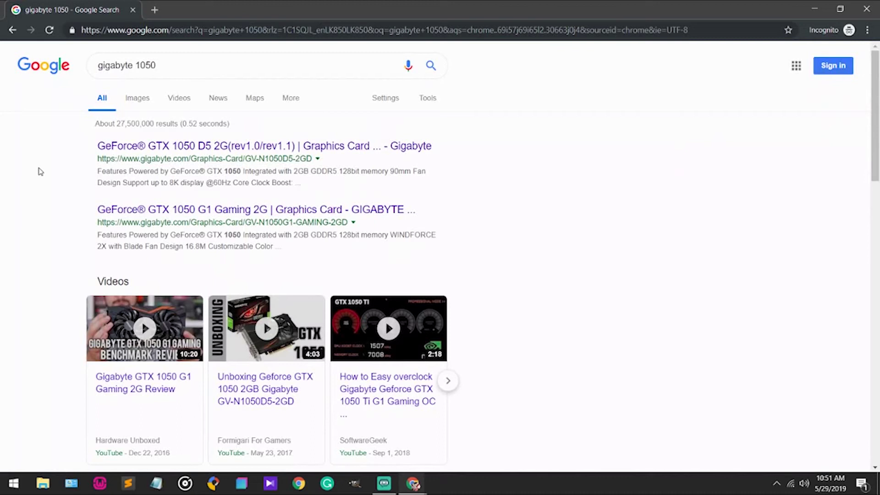
Open Gigabyte's GeForce GTX 1050 D5 2G product page from the search results and go to its support downloads.
{"action": "left_click", "coordinate": [132, 156]}
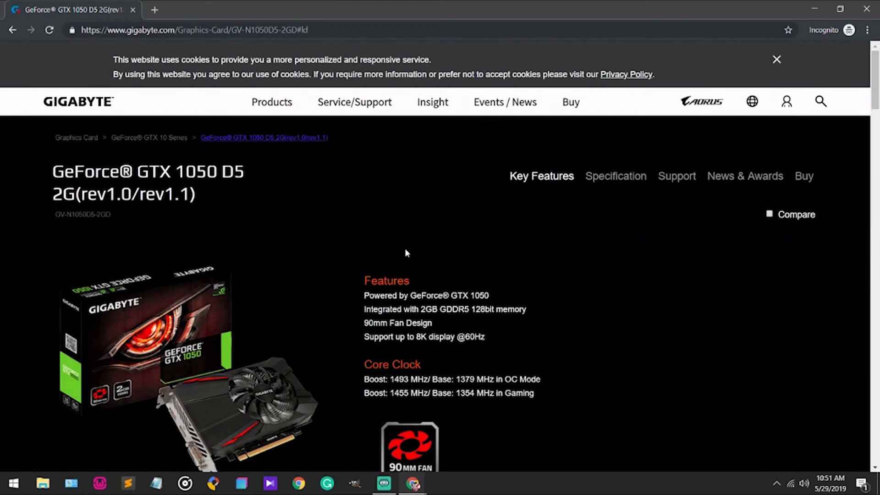
{"action": "left_click", "coordinate": [859, 355]}
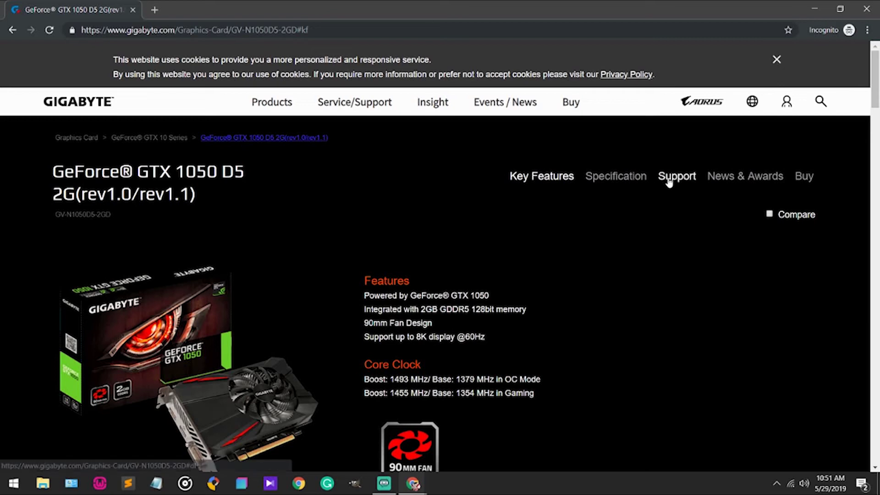
{"action": "left_click", "coordinate": [692, 177]}
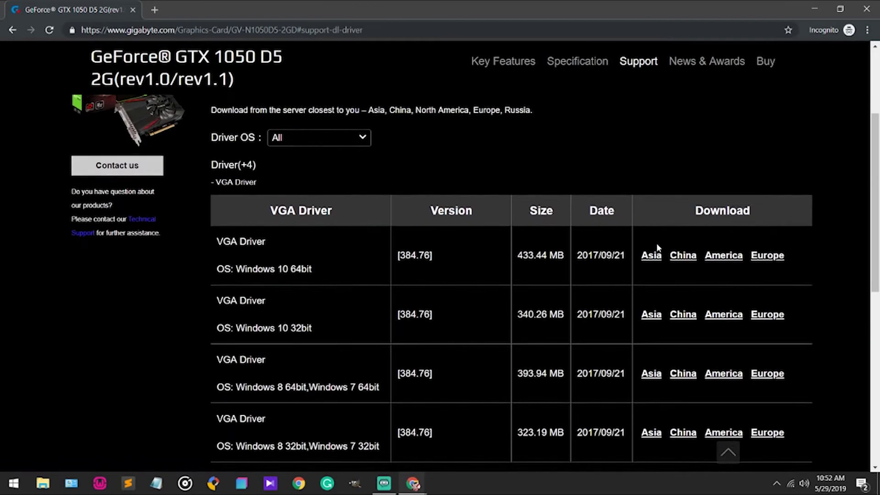
Examine the VGA driver downloads for each Windows version and display the card's BIOS downloads.
{"action": "scroll", "coordinate": [657, 248], "scroll_direction": "down", "scroll_amount": 1}
{"action": "scroll", "coordinate": [657, 248], "scroll_direction": "up", "scroll_amount": 1}
{"action": "scroll", "coordinate": [657, 248], "scroll_direction": "down", "scroll_amount": 3}
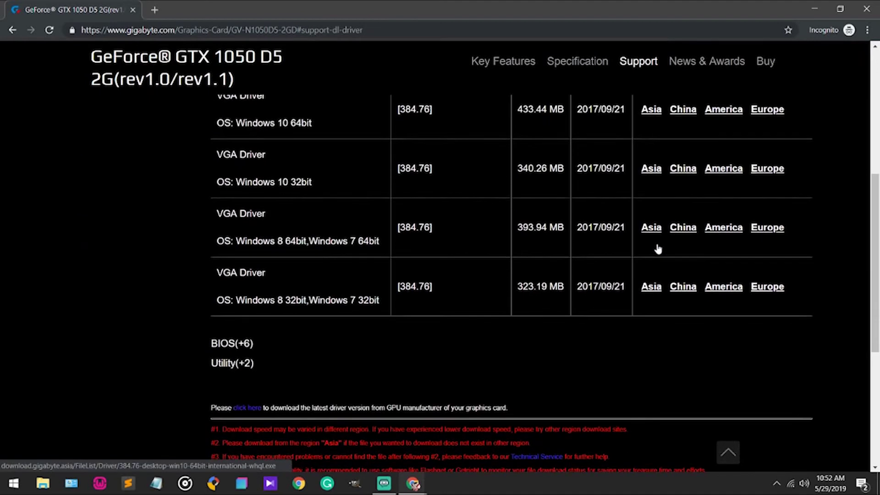
{"action": "scroll", "coordinate": [657, 243], "scroll_direction": "up", "scroll_amount": 2}
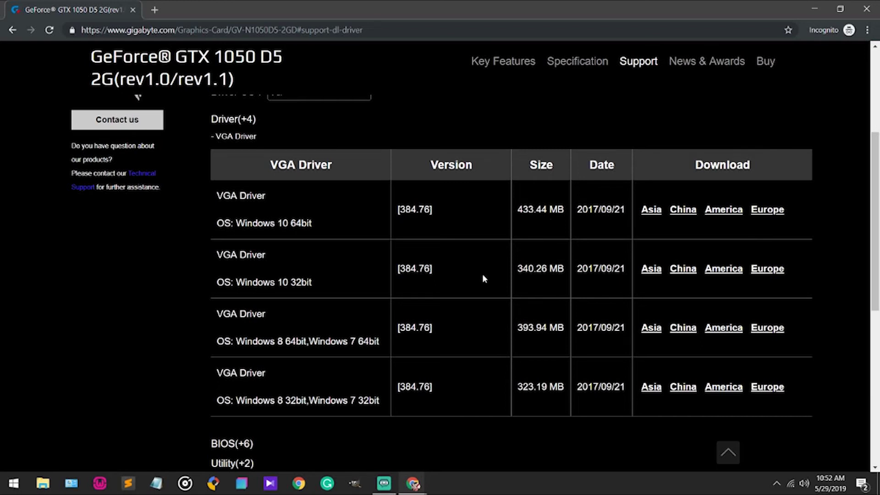
{"action": "scroll", "coordinate": [483, 277], "scroll_direction": "down", "scroll_amount": 1}
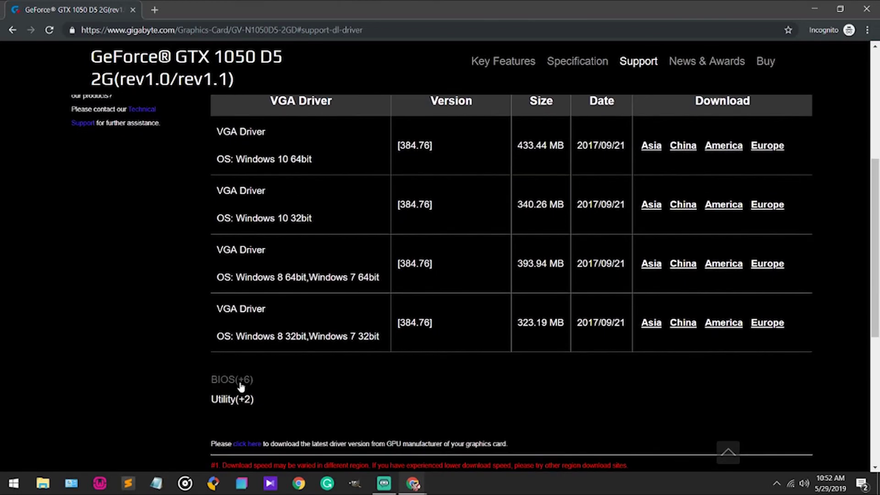
{"action": "left_click", "coordinate": [240, 385]}
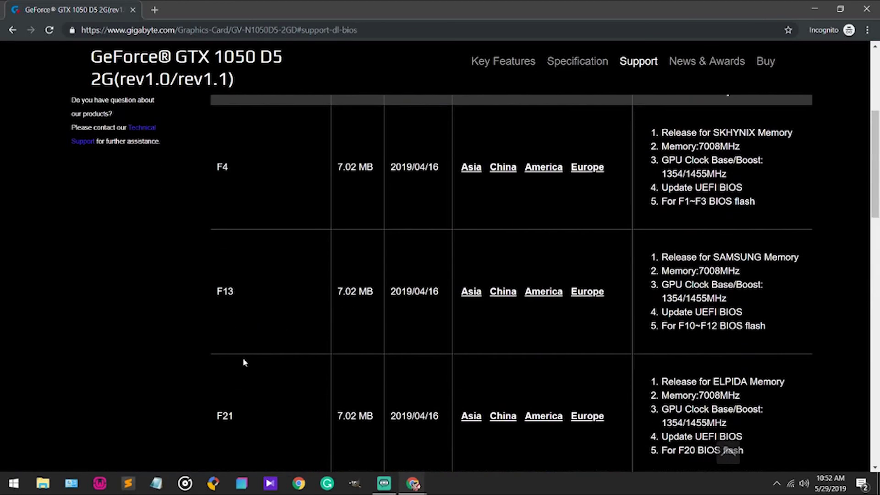
Examine the GTX 1050 card's BIOS downloads, comparing the versions' memory types, release dates and flash requirements.
{"action": "scroll", "coordinate": [244, 362], "scroll_direction": "down", "scroll_amount": 5}
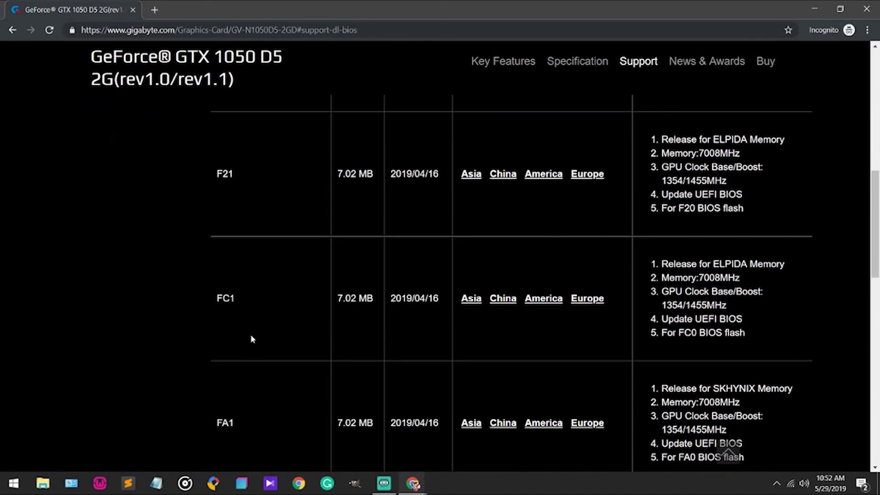
{"action": "scroll", "coordinate": [251, 339], "scroll_direction": "up", "scroll_amount": 7}
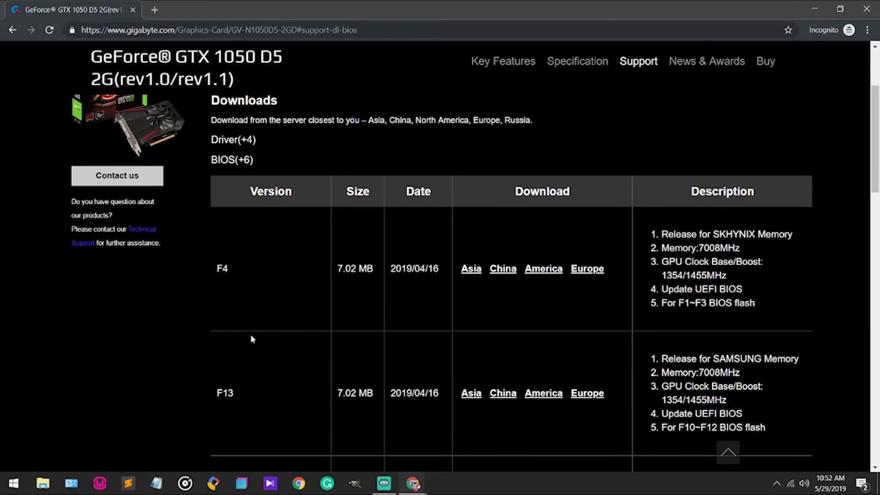
{"action": "scroll", "coordinate": [251, 339], "scroll_direction": "down", "scroll_amount": 4}
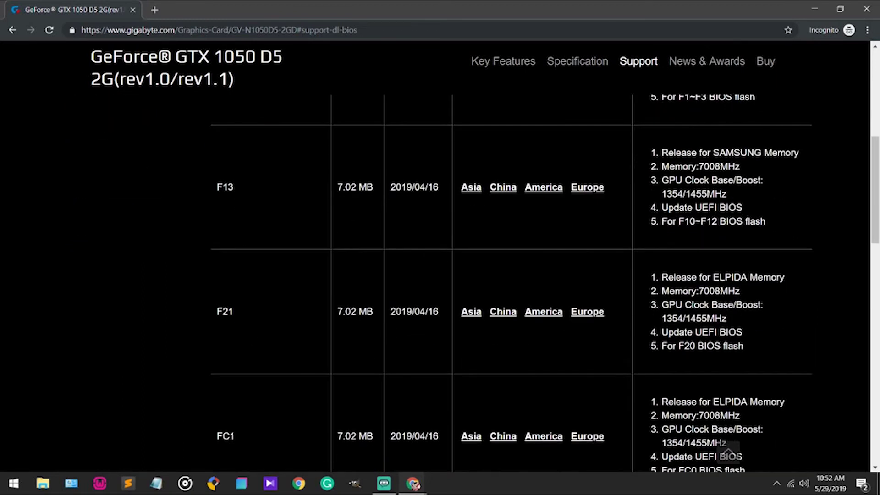
{"action": "scroll", "coordinate": [403, 315], "scroll_direction": "up", "scroll_amount": 5}
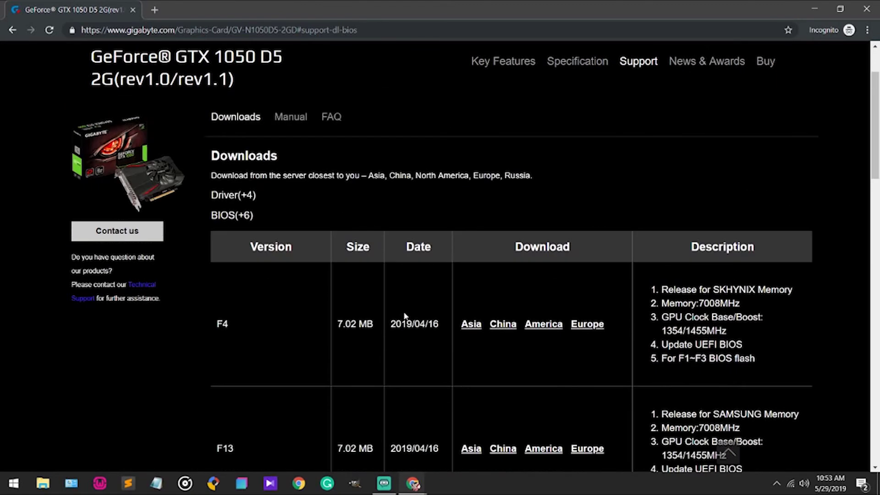
{"action": "scroll", "coordinate": [404, 314], "scroll_direction": "down", "scroll_amount": 2}
{"action": "scroll", "coordinate": [404, 318], "scroll_direction": "down", "scroll_amount": 2}
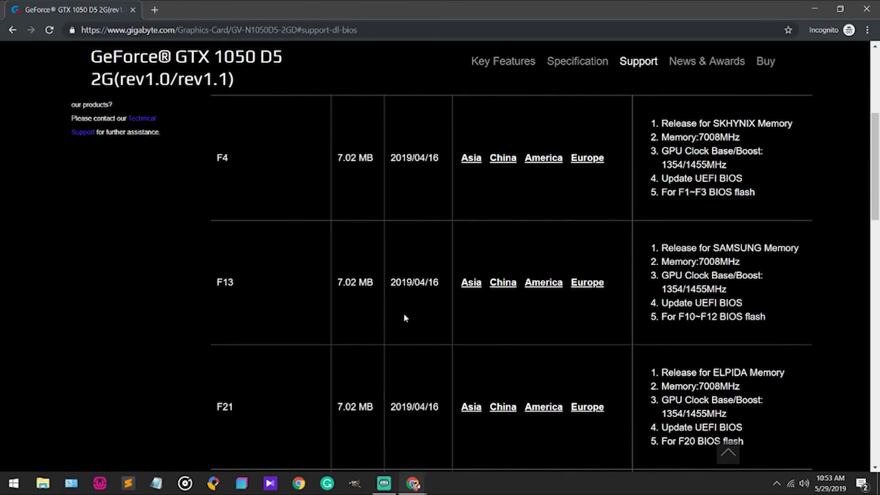
{"action": "scroll", "coordinate": [404, 318], "scroll_direction": "down", "scroll_amount": 1}
{"action": "scroll", "coordinate": [404, 317], "scroll_direction": "down", "scroll_amount": 4}
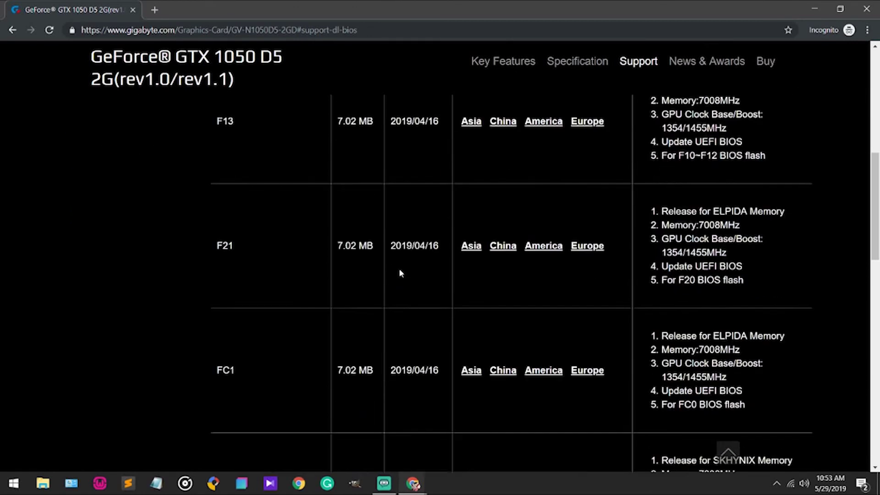
{"action": "scroll", "coordinate": [268, 176], "scroll_direction": "down", "scroll_amount": 5}
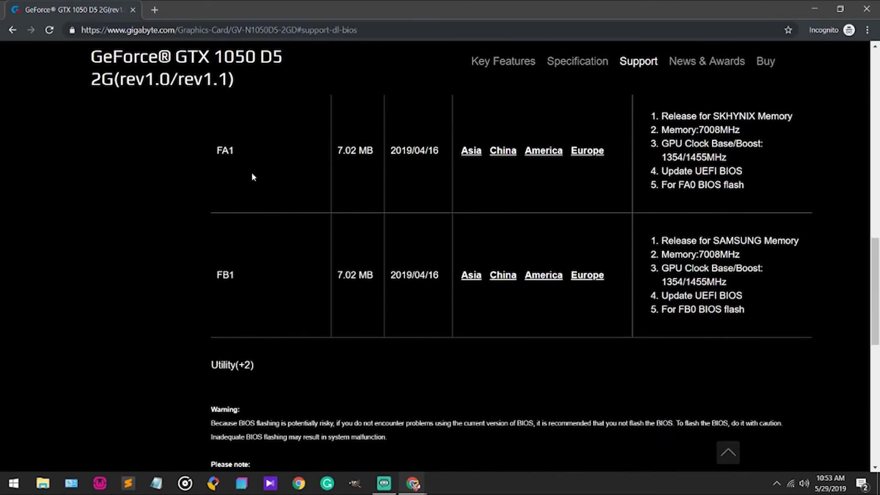
{"action": "scroll", "coordinate": [252, 176], "scroll_direction": "up", "scroll_amount": 4}
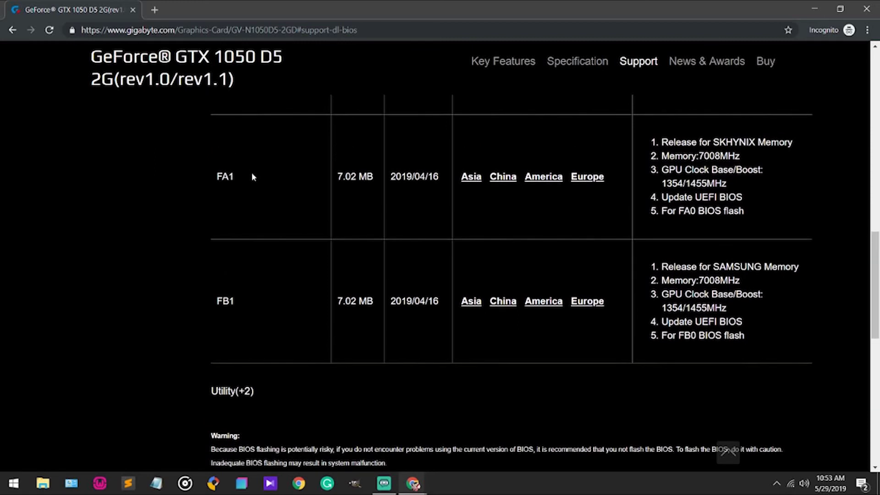
{"action": "scroll", "coordinate": [252, 175], "scroll_direction": "up", "scroll_amount": 4}
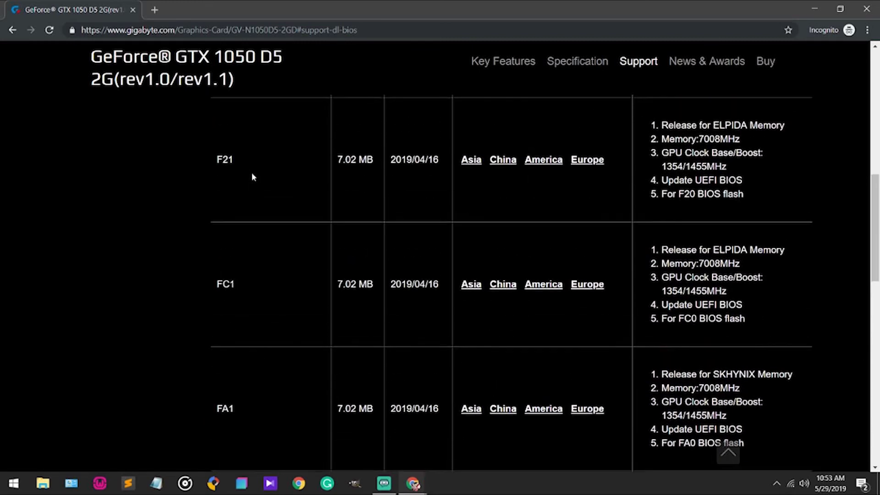
{"action": "scroll", "coordinate": [252, 176], "scroll_direction": "up", "scroll_amount": 2}
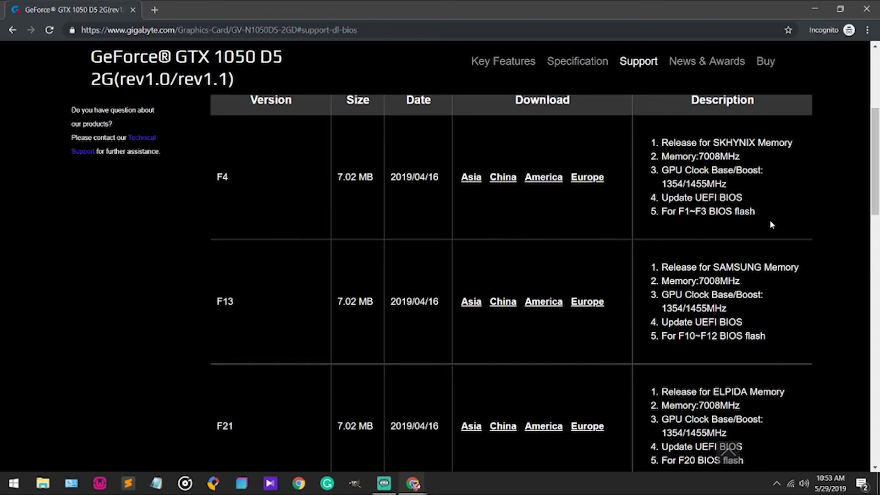
{"action": "scroll", "coordinate": [770, 221], "scroll_direction": "up", "scroll_amount": 3}
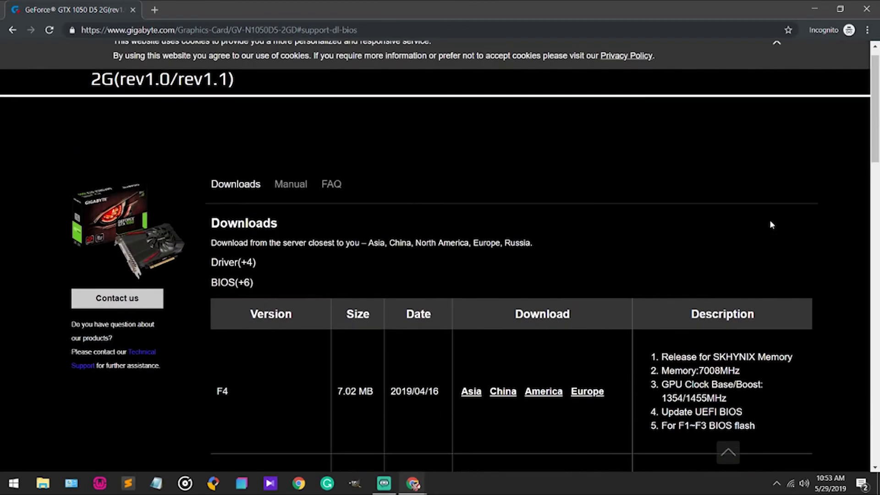
Examine the graphics card's utility downloads, AORUS ENGINE and XTREME ENGINE, and display its VGA driver list again.
{"action": "scroll", "coordinate": [771, 222], "scroll_direction": "down", "scroll_amount": 5}
{"action": "scroll", "coordinate": [771, 223], "scroll_direction": "down", "scroll_amount": 10}
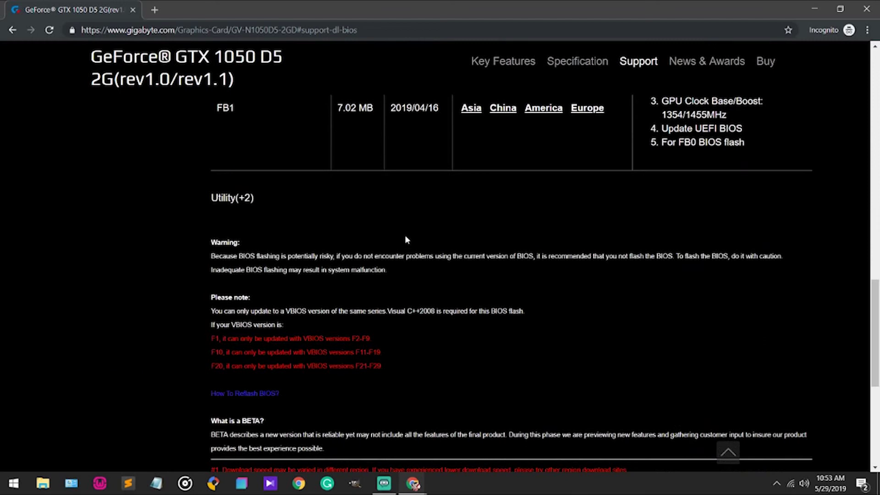
{"action": "left_click", "coordinate": [253, 207]}
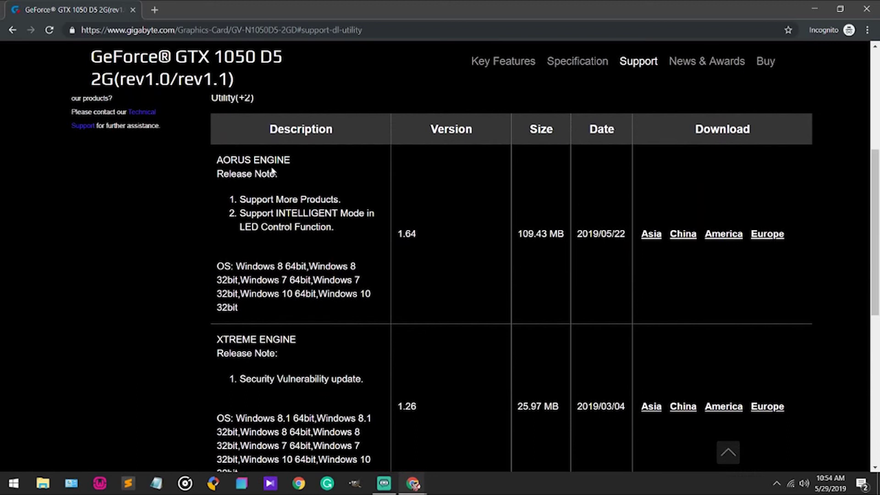
{"action": "scroll", "coordinate": [283, 273], "scroll_direction": "down", "scroll_amount": 3}
{"action": "scroll", "coordinate": [283, 273], "scroll_direction": "up", "scroll_amount": 2}
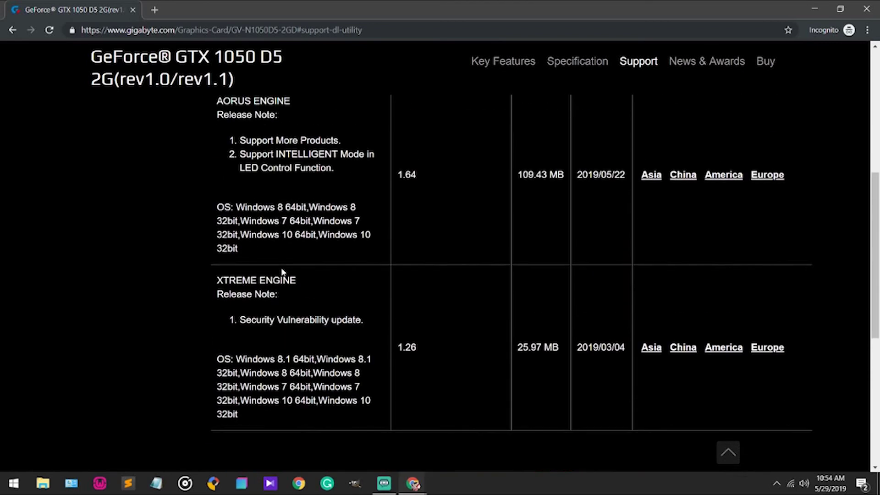
{"action": "scroll", "coordinate": [282, 273], "scroll_direction": "up", "scroll_amount": 2}
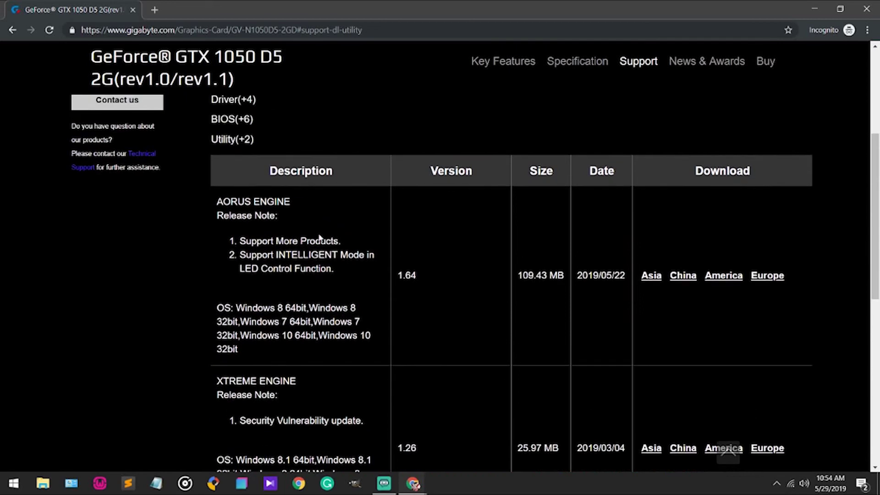
{"action": "scroll", "coordinate": [350, 240], "scroll_direction": "down", "scroll_amount": 1}
{"action": "scroll", "coordinate": [252, 337], "scroll_direction": "up", "scroll_amount": 7}
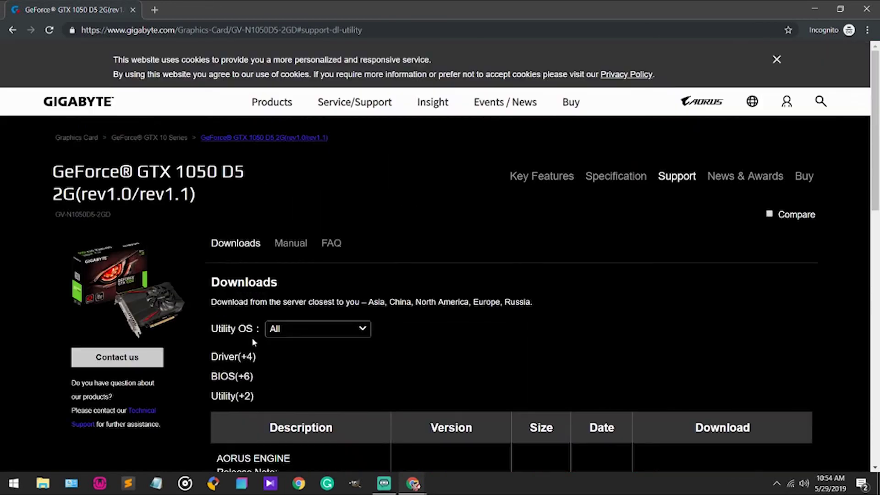
{"action": "left_click", "coordinate": [232, 358]}
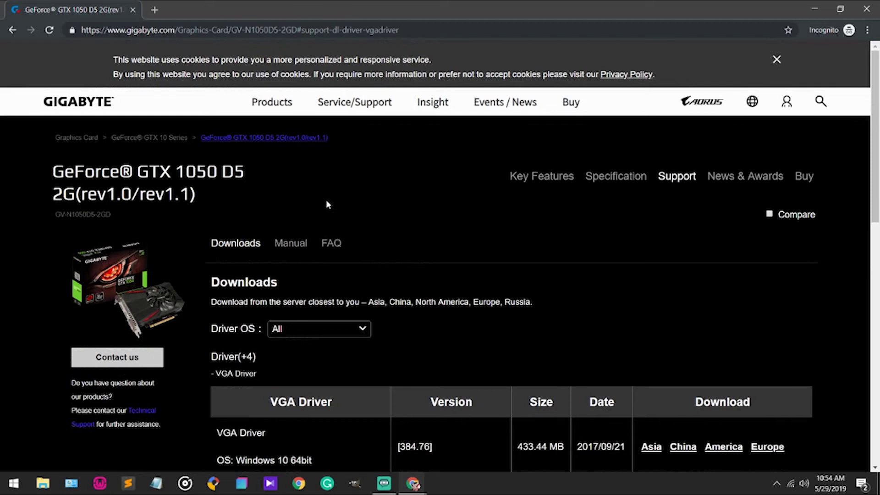
Go to Gigabyte's Service/Support page and open the Motherboard product category.
{"action": "left_click", "coordinate": [349, 104]}
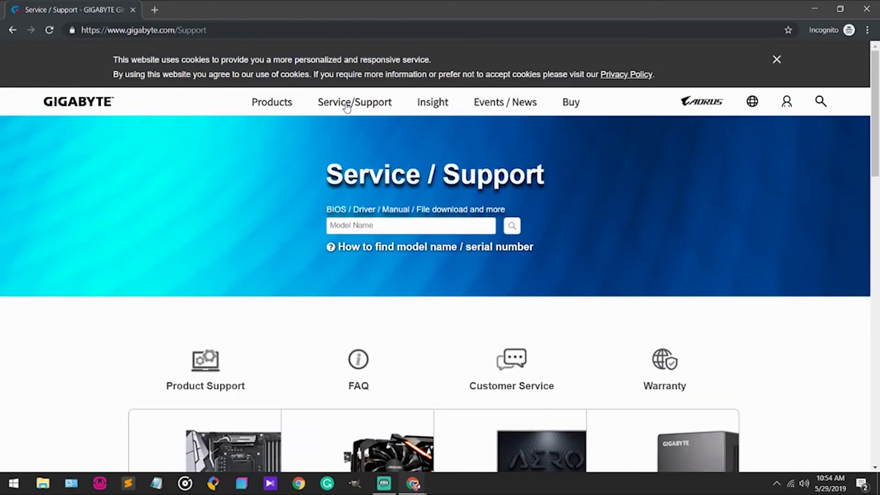
{"action": "scroll", "coordinate": [347, 106], "scroll_direction": "down", "scroll_amount": 2}
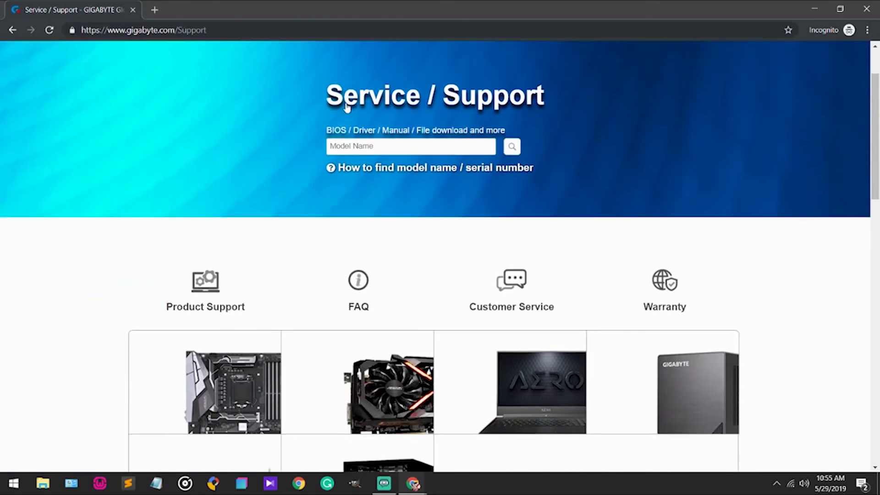
{"action": "scroll", "coordinate": [347, 107], "scroll_direction": "down", "scroll_amount": 3}
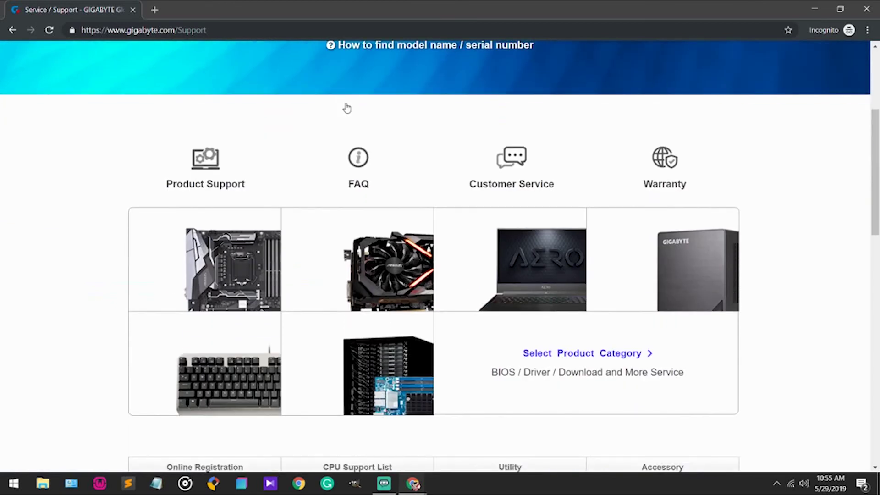
{"action": "scroll", "coordinate": [347, 106], "scroll_direction": "down", "scroll_amount": 2}
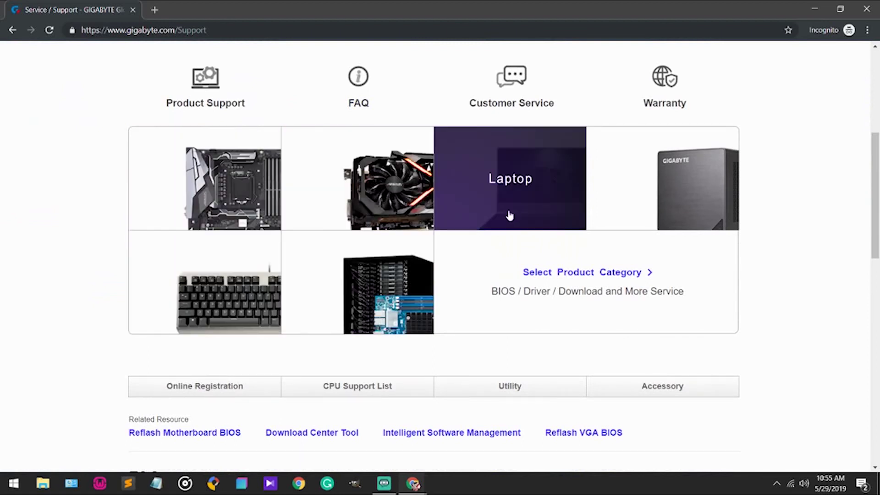
{"action": "left_click", "coordinate": [232, 192]}
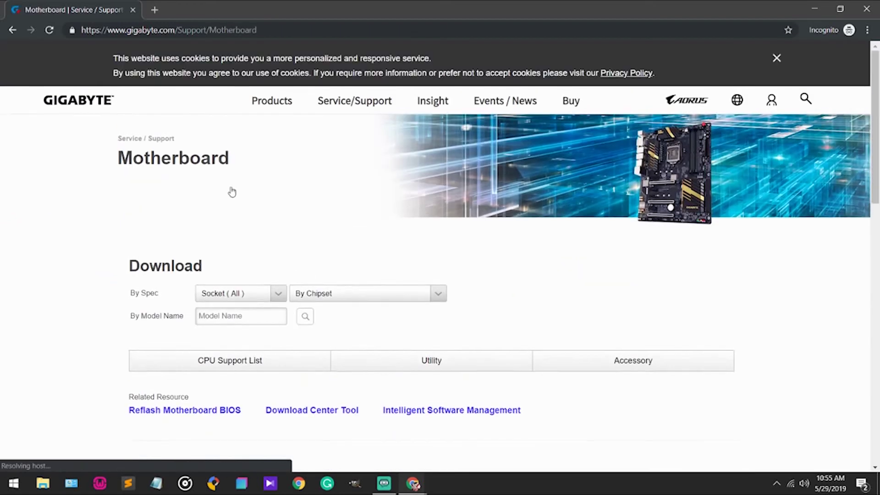
Filter the motherboard downloads by Socket 1155 and display the chipset choices for that socket.
{"action": "scroll", "coordinate": [231, 192], "scroll_direction": "down", "scroll_amount": 2}
{"action": "scroll", "coordinate": [231, 192], "scroll_direction": "down", "scroll_amount": 1}
{"action": "left_click", "coordinate": [209, 158]}
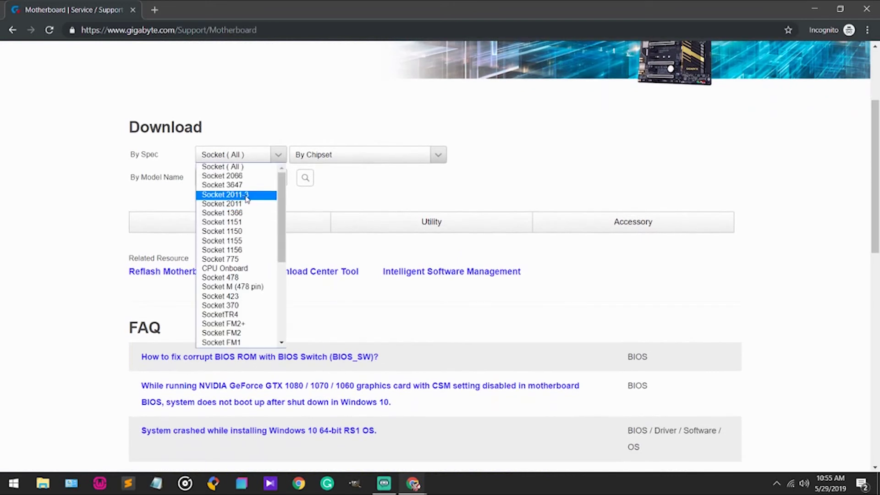
{"action": "left_click", "coordinate": [243, 241]}
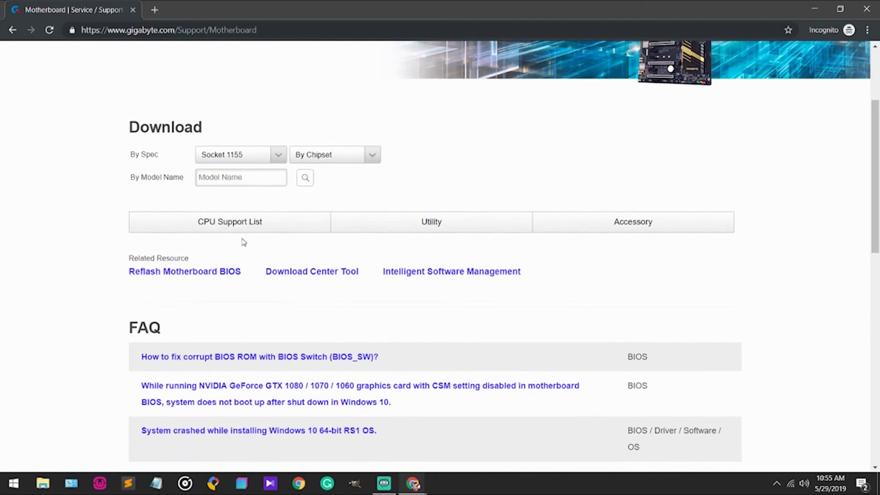
{"action": "left_click", "coordinate": [310, 157]}
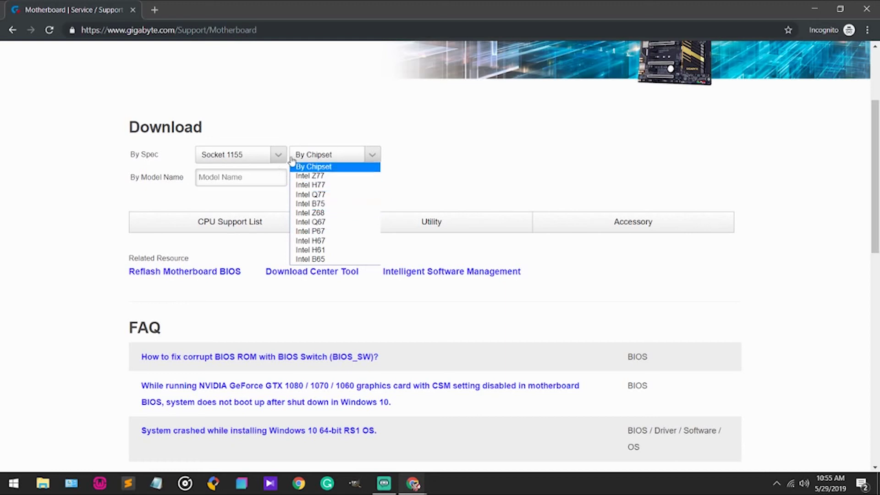
Set the socket filter to Socket 1151, look up "z370" by model name and open the Z370M DS3H (rev. 1.0) driver downloads.
{"action": "left_click", "coordinate": [245, 155]}
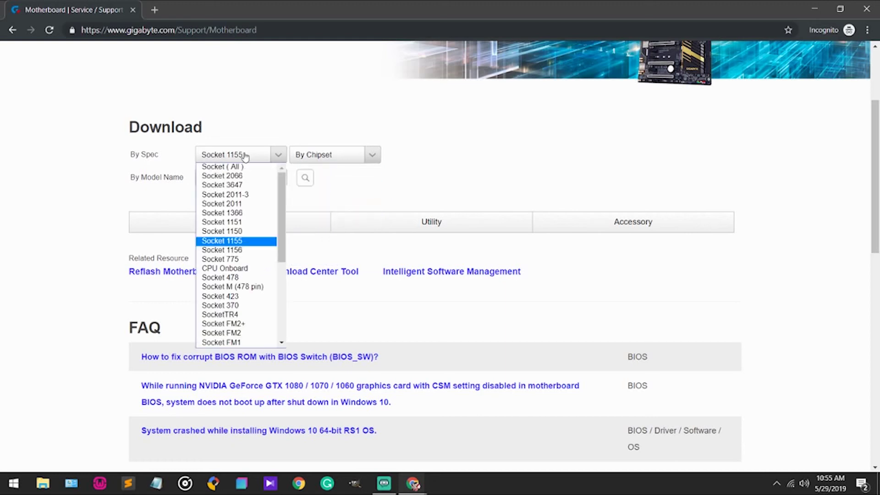
{"action": "left_click", "coordinate": [242, 240]}
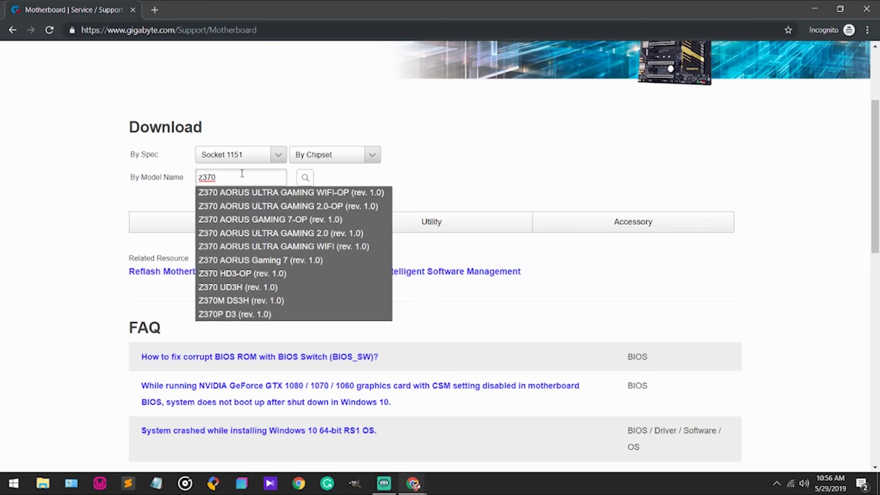
{"action": "scroll", "coordinate": [242, 174], "scroll_direction": "down", "scroll_amount": 1}
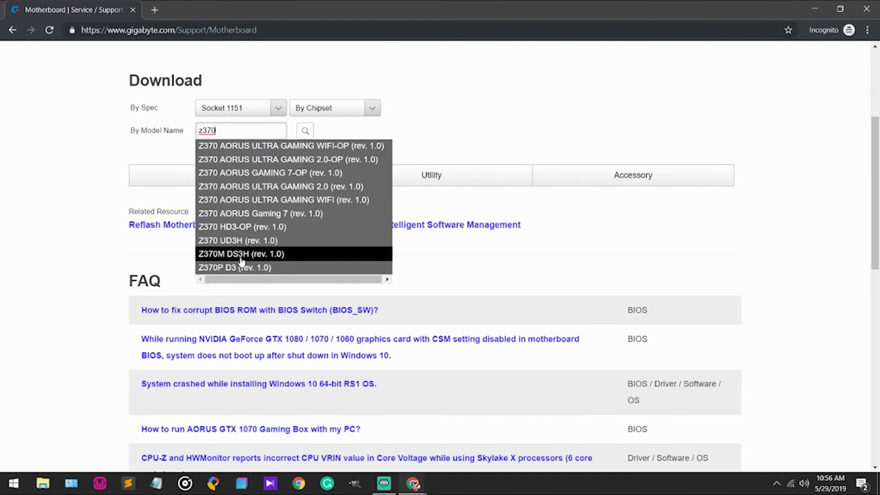
{"action": "left_click", "coordinate": [242, 257]}
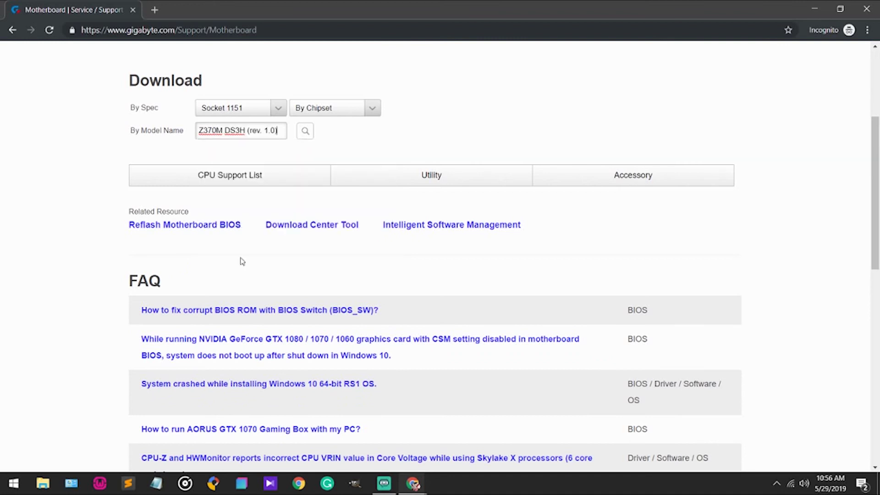
{"action": "left_click", "coordinate": [306, 131]}
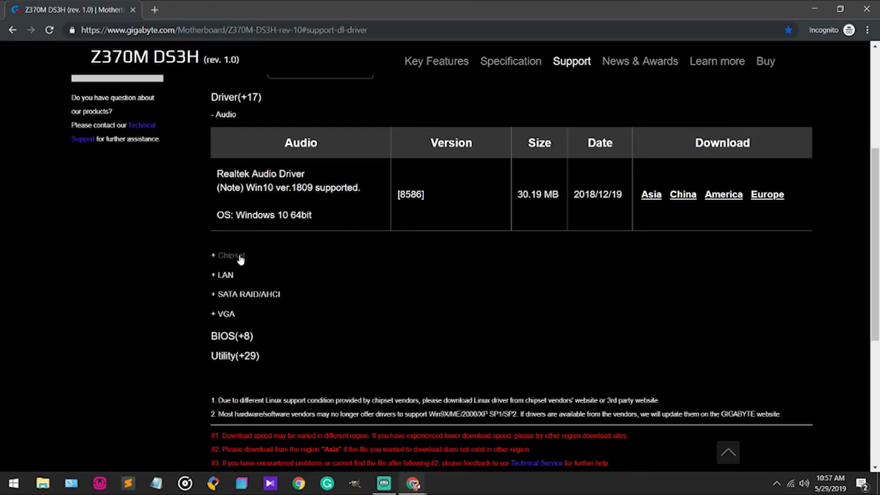
Display the Z370M DS3H's chipset drivers and examine their versions, dates and supported Windows releases.
{"action": "left_click", "coordinate": [239, 256]}
{"action": "scroll", "coordinate": [241, 260], "scroll_direction": "down", "scroll_amount": 10}
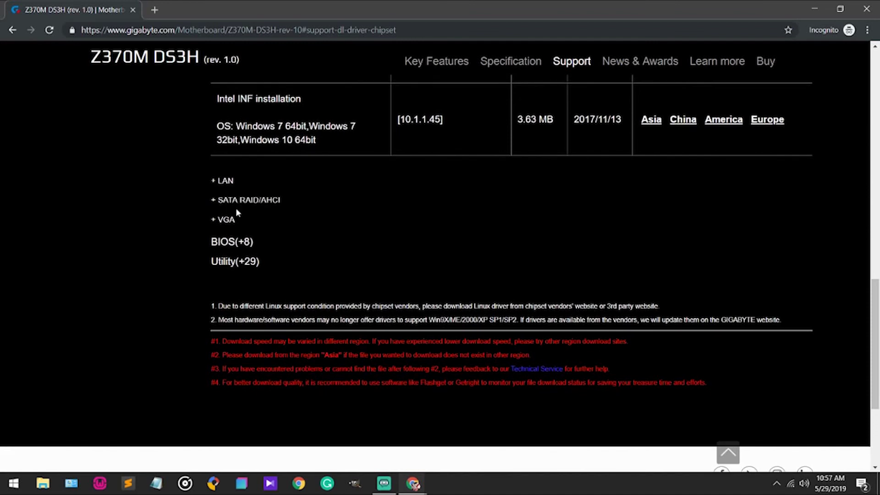
{"action": "scroll", "coordinate": [225, 224], "scroll_direction": "up", "scroll_amount": 4}
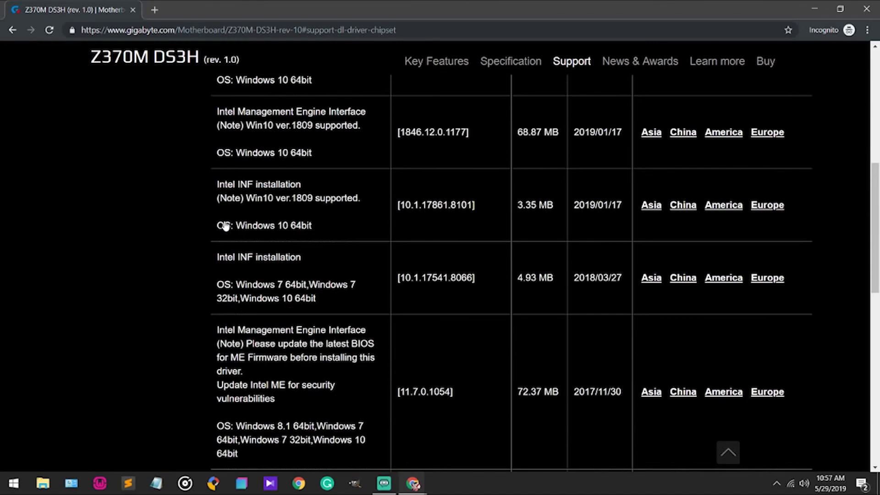
{"action": "scroll", "coordinate": [225, 225], "scroll_direction": "down", "scroll_amount": 3}
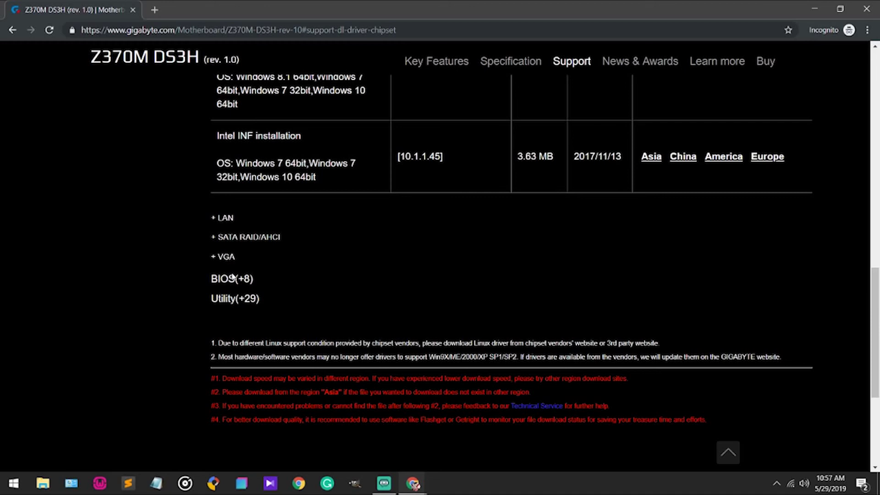
{"action": "scroll", "coordinate": [320, 248], "scroll_direction": "up", "scroll_amount": 6}
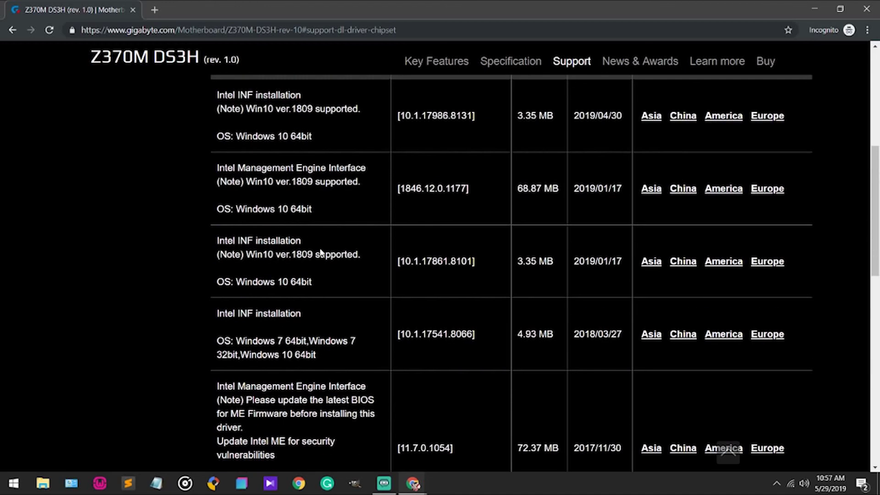
{"action": "scroll", "coordinate": [321, 253], "scroll_direction": "up", "scroll_amount": 6}
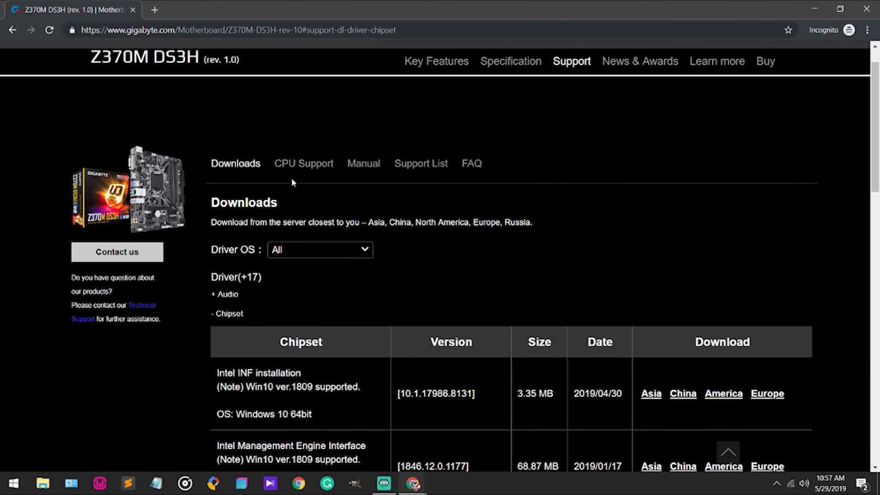
Search Google for "3dp chip" and open the 3DP Chip download page on 3dpchip.com.
{"action": "scroll", "coordinate": [205, 93], "scroll_direction": "up", "scroll_amount": 2}
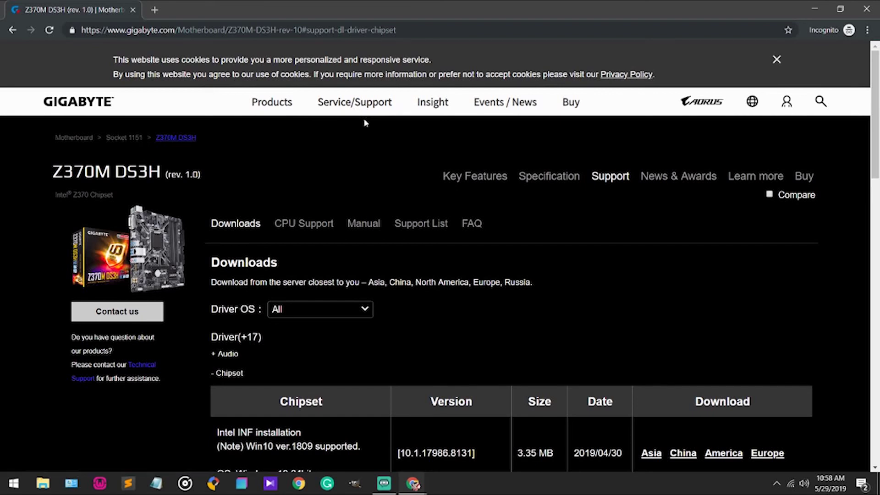
{"action": "scroll", "coordinate": [364, 118], "scroll_direction": "down", "scroll_amount": 3}
{"action": "left_click", "coordinate": [348, 31]}
{"action": "type", "text": "3dp chip"}
{"action": "key", "text": "Return"}
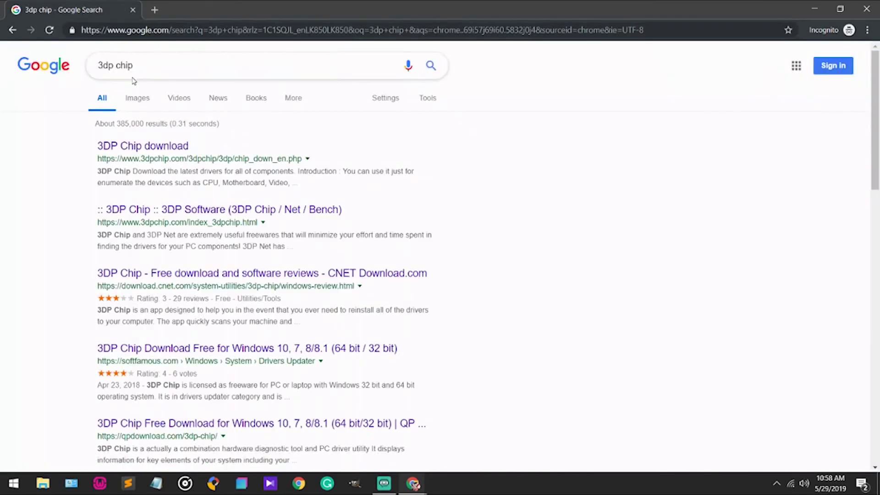
{"action": "left_click", "coordinate": [149, 70]}
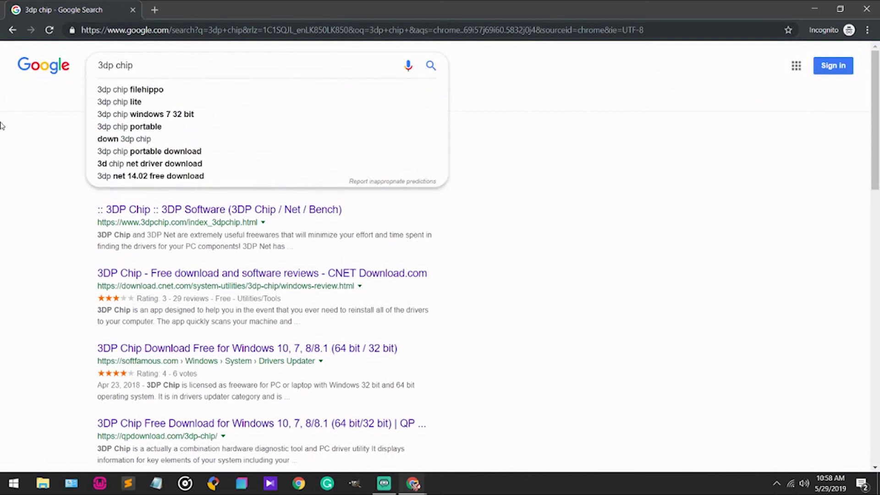
{"action": "left_click", "coordinate": [81, 148]}
{"action": "left_click", "coordinate": [120, 147]}
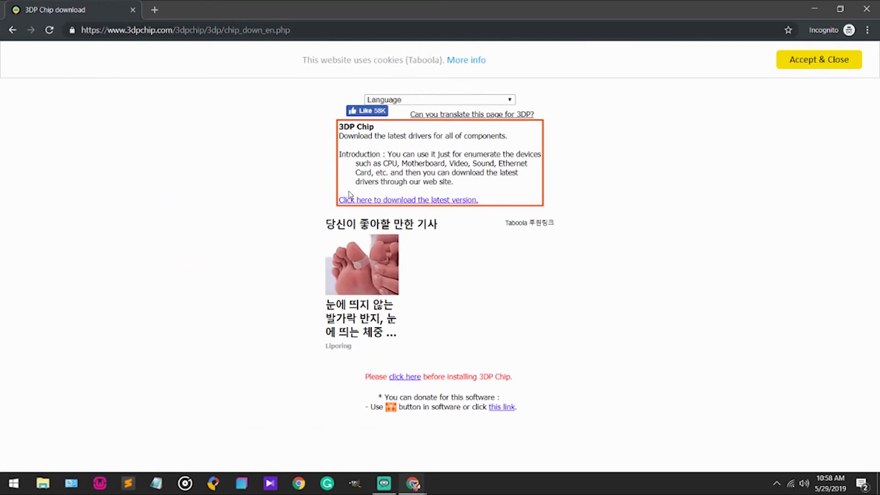
Download the latest version of 3DP Chip, launch its installer and minimize the browser window.
{"action": "left_click", "coordinate": [472, 201]}
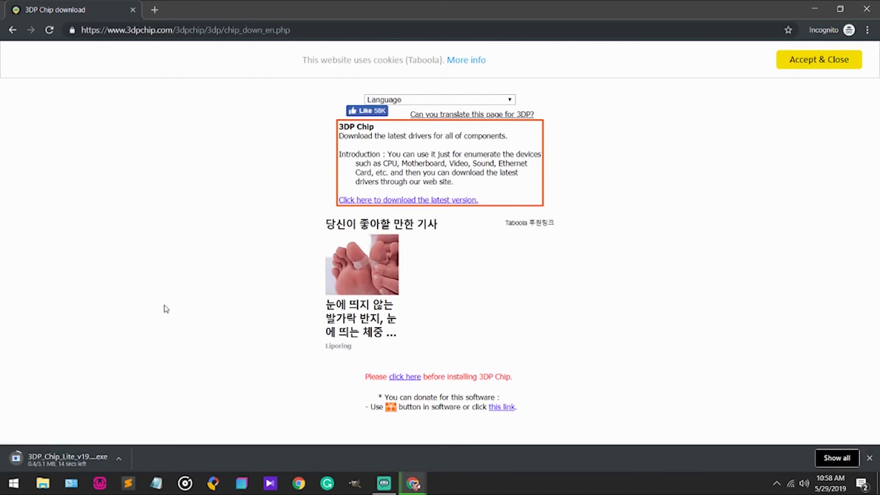
{"action": "left_click", "coordinate": [46, 461]}
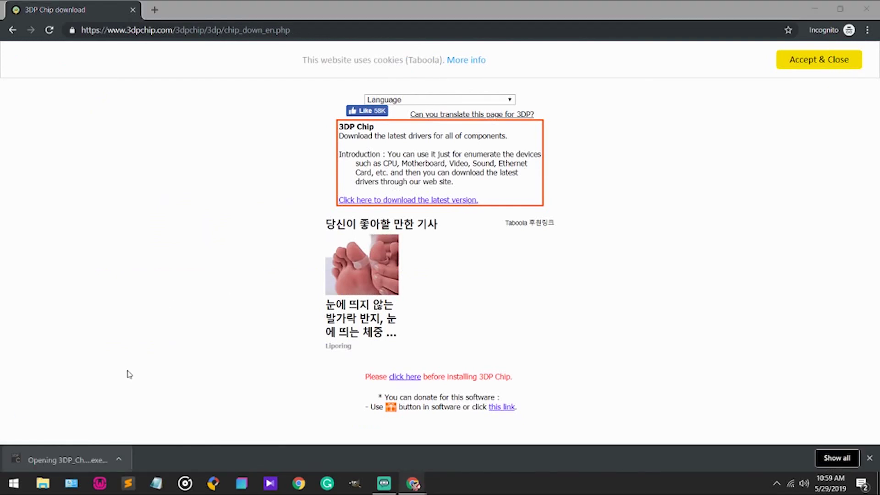
{"action": "left_click", "coordinate": [822, 5]}
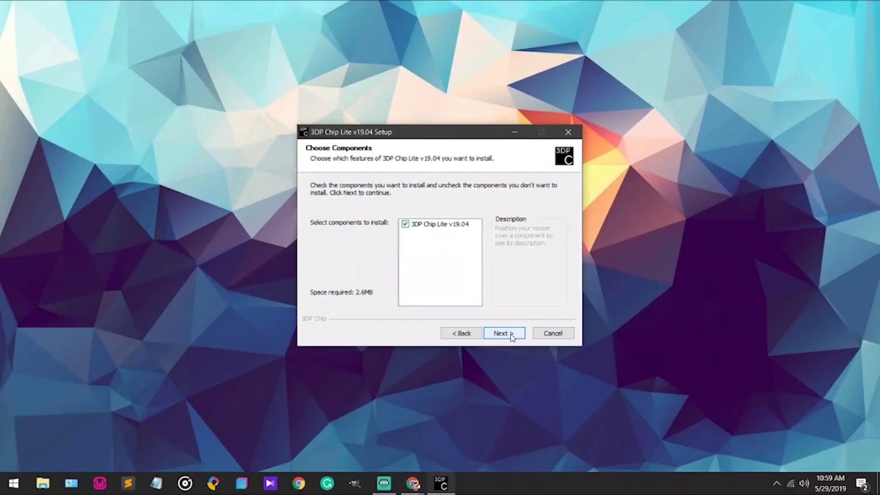
Install the 3DP Chip Lite v19.04 component in the default folder, declining McAfee WebAdvisor and Avast Free Antivirus, and close the setup.
{"action": "left_click", "coordinate": [511, 336]}
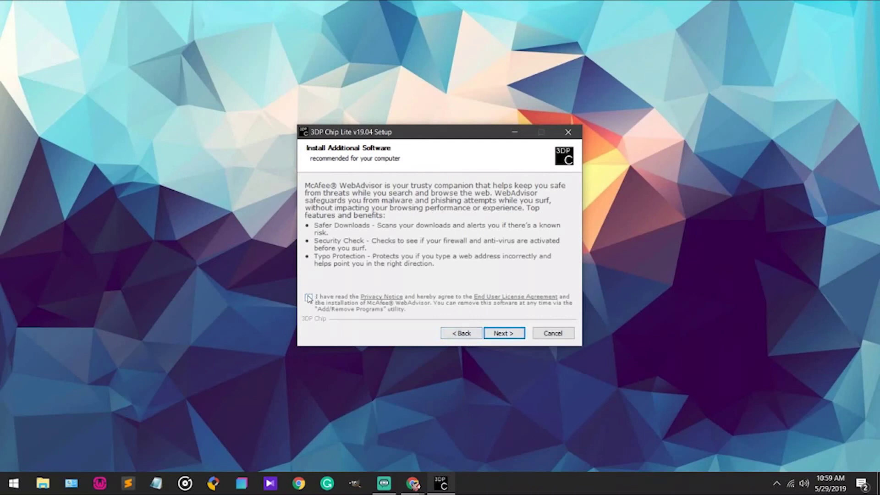
{"action": "left_click", "coordinate": [512, 338]}
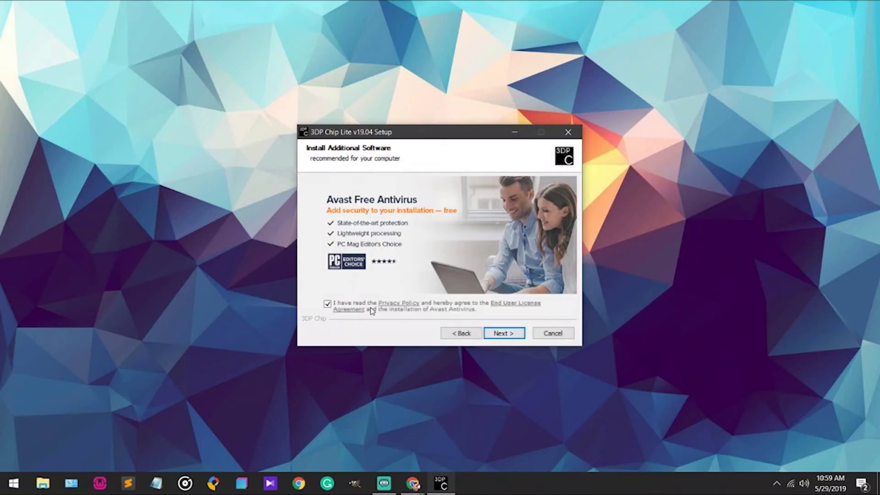
{"action": "left_click", "coordinate": [328, 304]}
{"action": "left_click", "coordinate": [497, 334]}
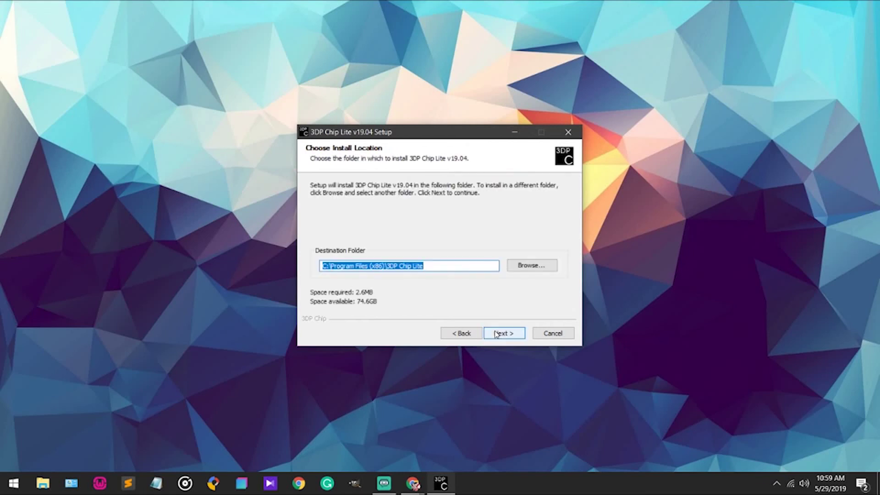
{"action": "left_click", "coordinate": [496, 334]}
{"action": "left_click", "coordinate": [497, 333]}
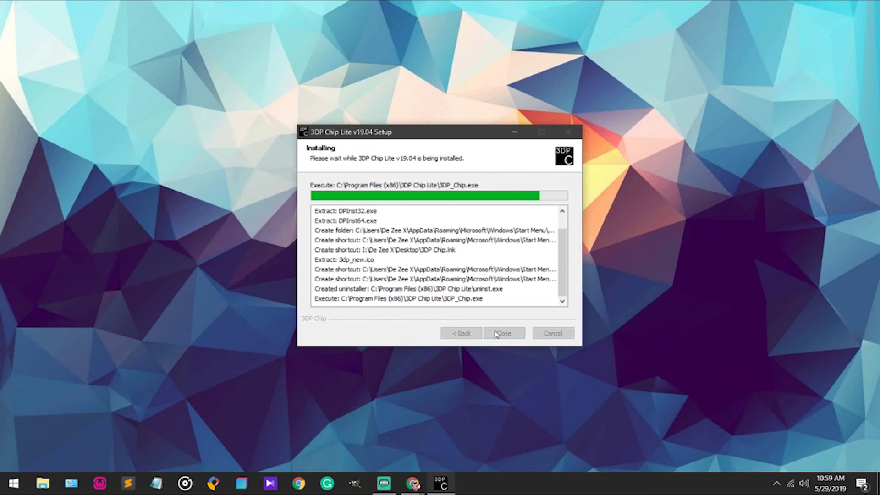
{"action": "left_click", "coordinate": [497, 333]}
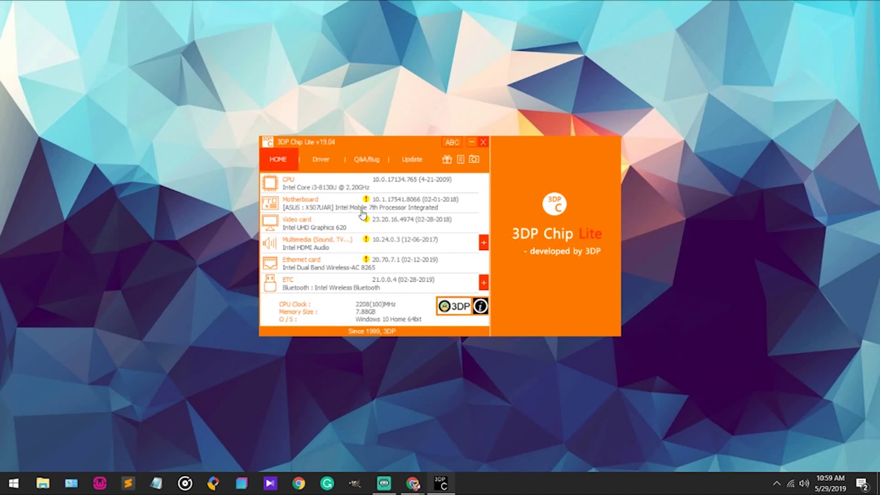
Open the 3DP driver download page for the detected motherboard and examine the latest and other available driver versions.
{"action": "mouse_move", "coordinate": [367, 200]}
{"action": "left_click", "coordinate": [312, 204]}
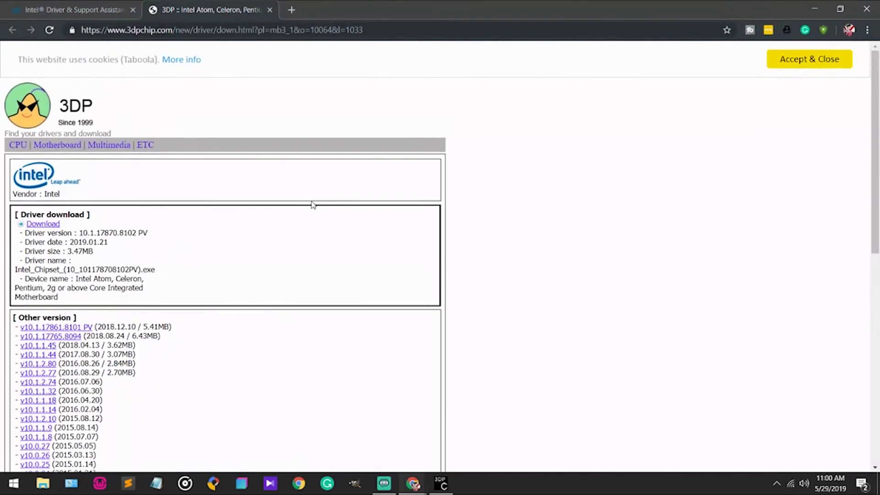
{"action": "scroll", "coordinate": [337, 134], "scroll_direction": "down", "scroll_amount": 3}
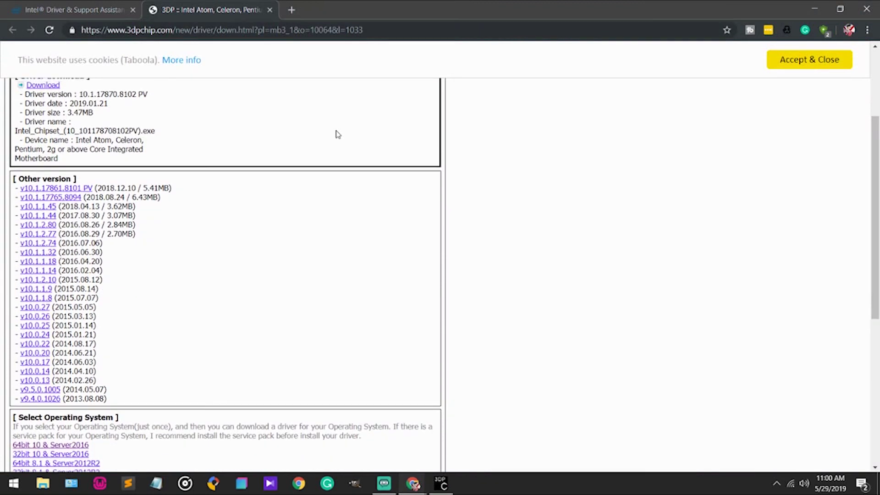
{"action": "scroll", "coordinate": [337, 134], "scroll_direction": "up", "scroll_amount": 1}
{"action": "scroll", "coordinate": [232, 204], "scroll_direction": "up", "scroll_amount": 1}
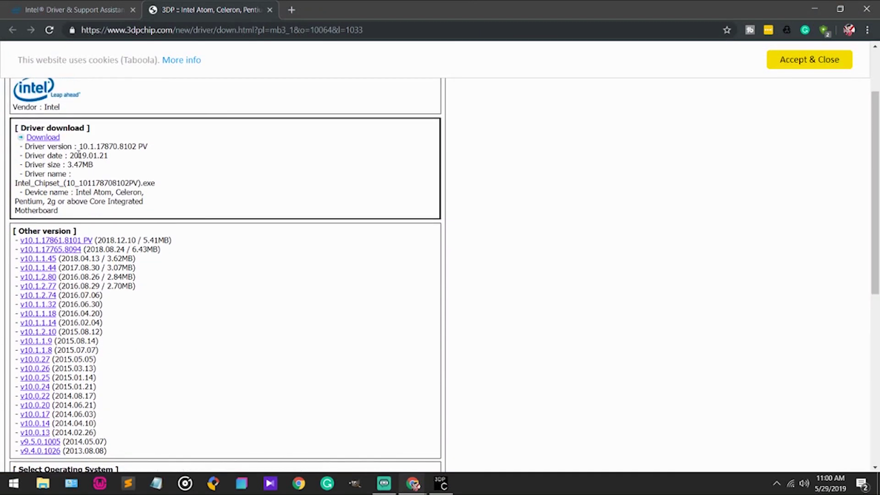
Start downloading the Intel chipset driver version 10.1.17870.8102 PV, cancel the download and look over the operating system choices.
{"action": "left_click", "coordinate": [41, 138]}
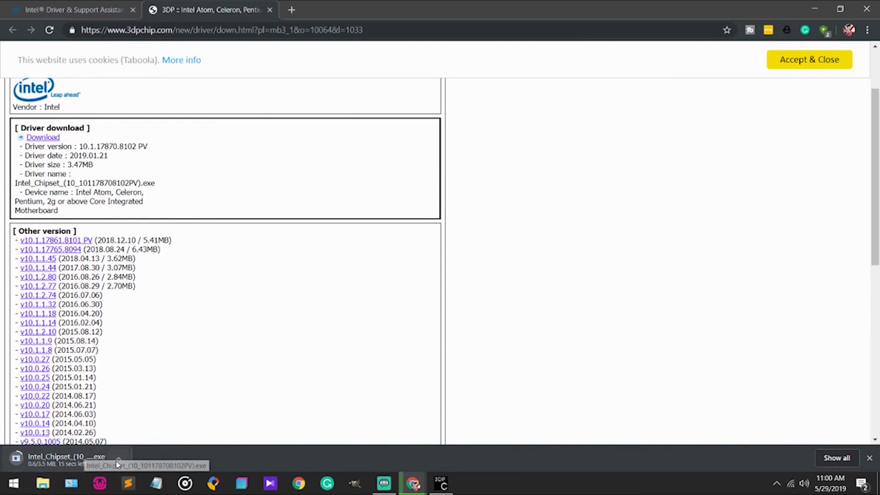
{"action": "left_click", "coordinate": [118, 461]}
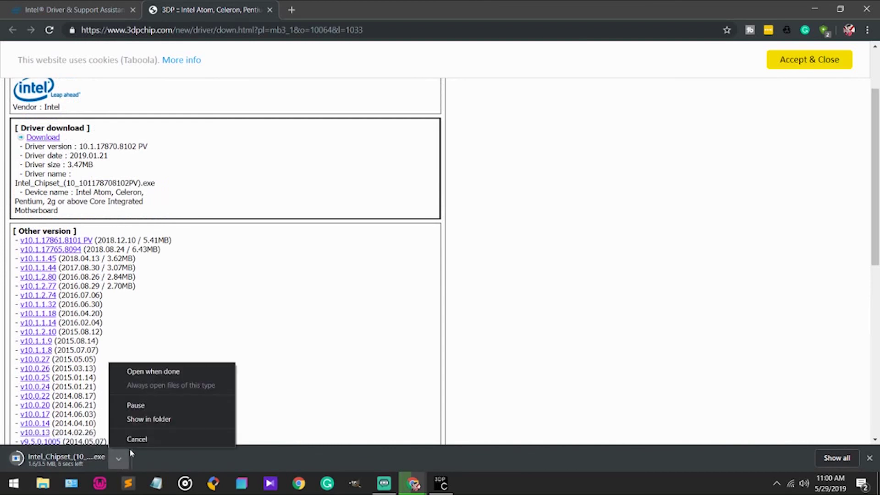
{"action": "left_click", "coordinate": [135, 439]}
{"action": "scroll", "coordinate": [157, 417], "scroll_direction": "down", "scroll_amount": 5}
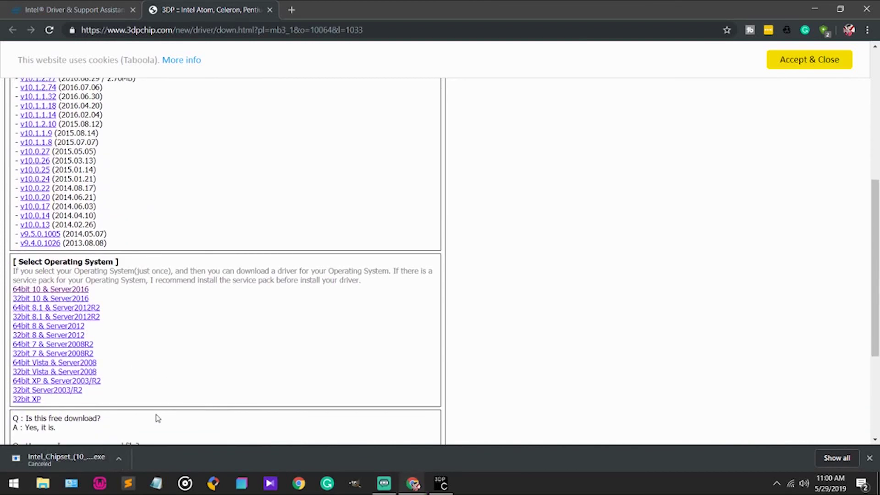
{"action": "scroll", "coordinate": [157, 417], "scroll_direction": "up", "scroll_amount": 3}
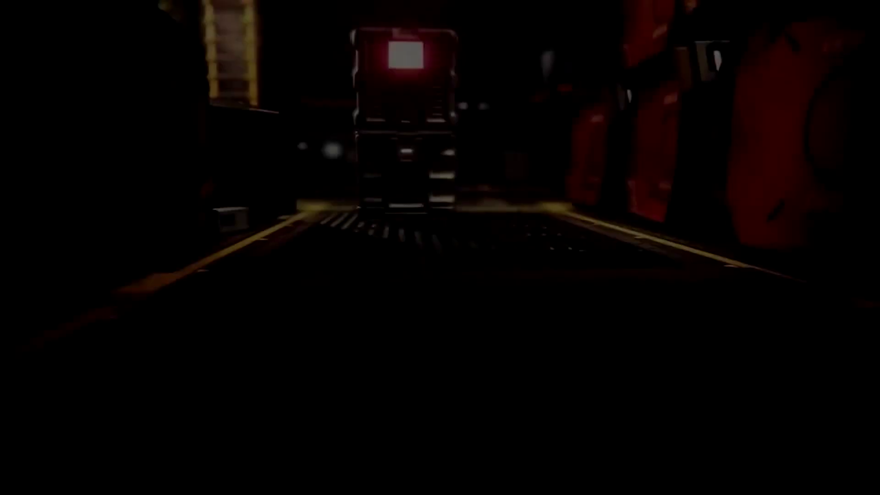